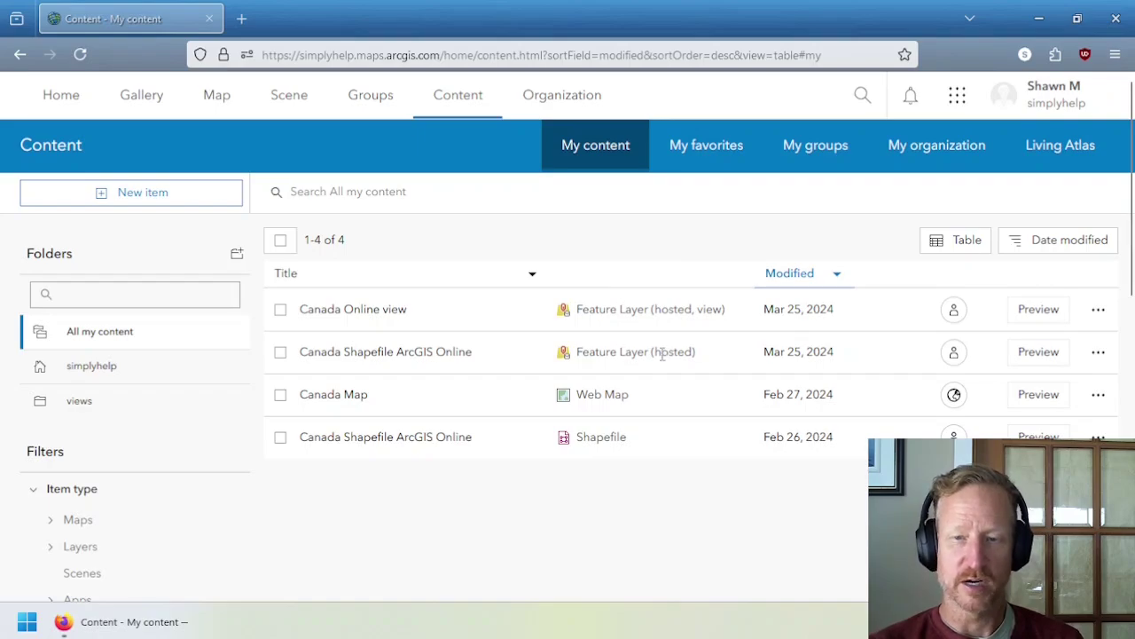
# - Highlight the Feature Layer and Web Map item types in the content list
pyautogui.moveTo(700, 360); pyautogui.dragTo(575, 360)
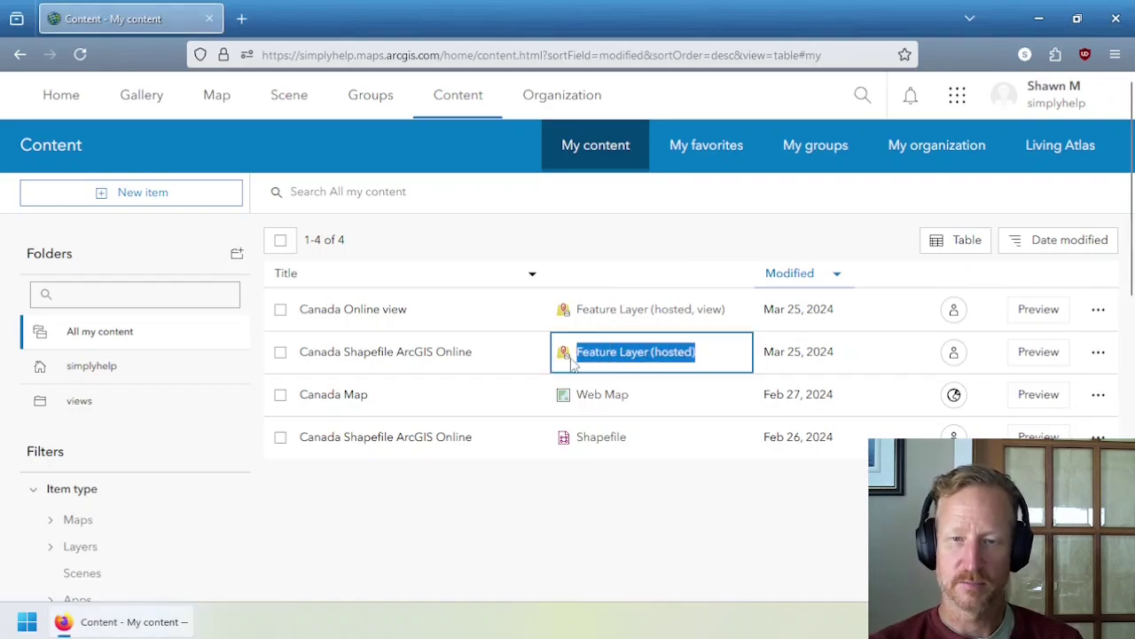
pyautogui.click(648, 512)
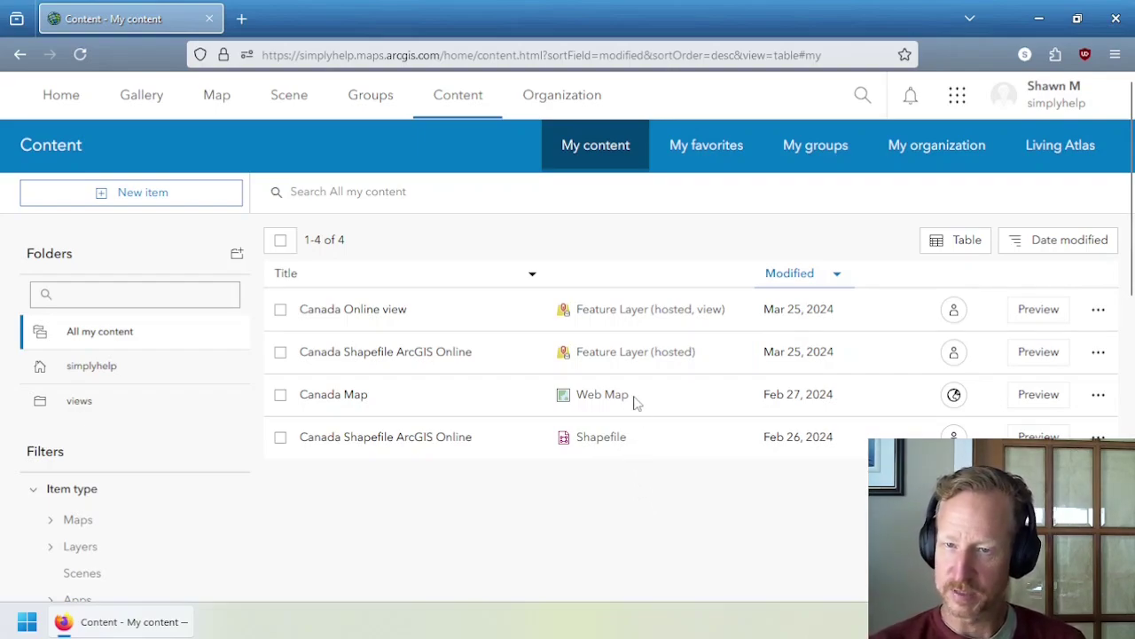
pyautogui.moveTo(635, 402); pyautogui.dragTo(578, 404)
pyautogui.click(595, 489)
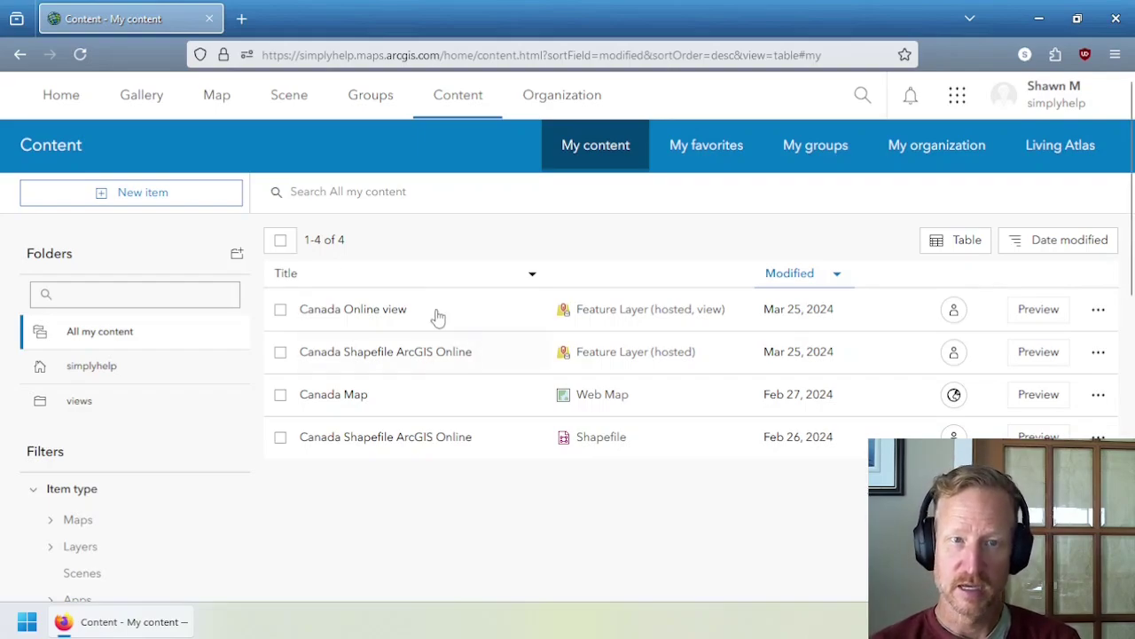
# - Upload World_Cities.zip as a Shapefile and publish it as a hosted feature layer
pyautogui.click(176, 200)
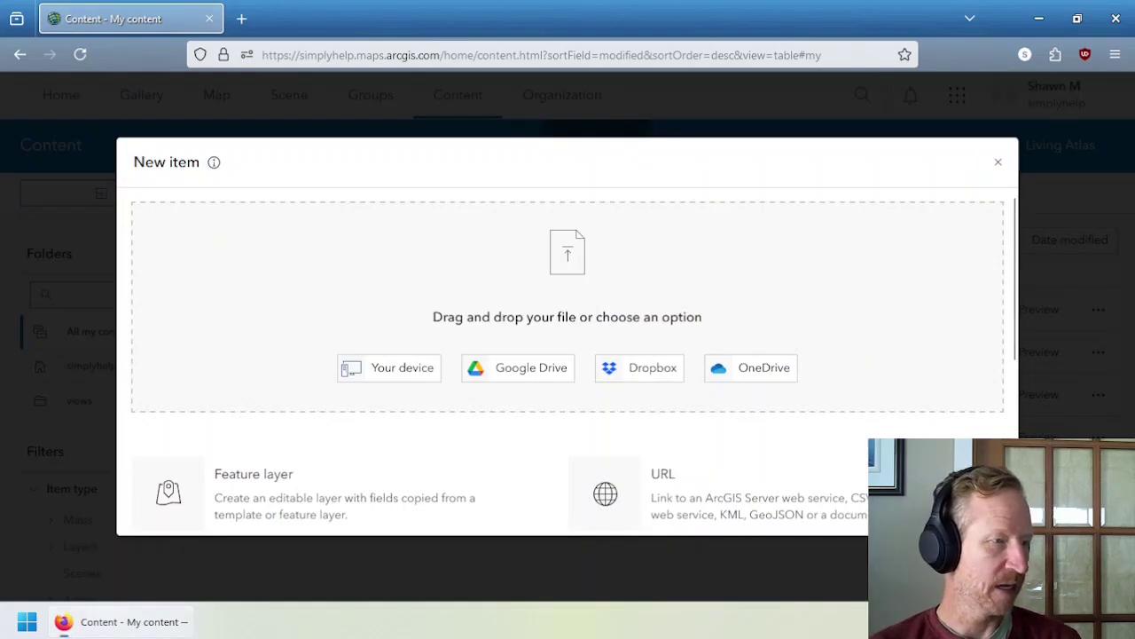
pyautogui.moveTo(417, 391); pyautogui.dragTo(598, 310)
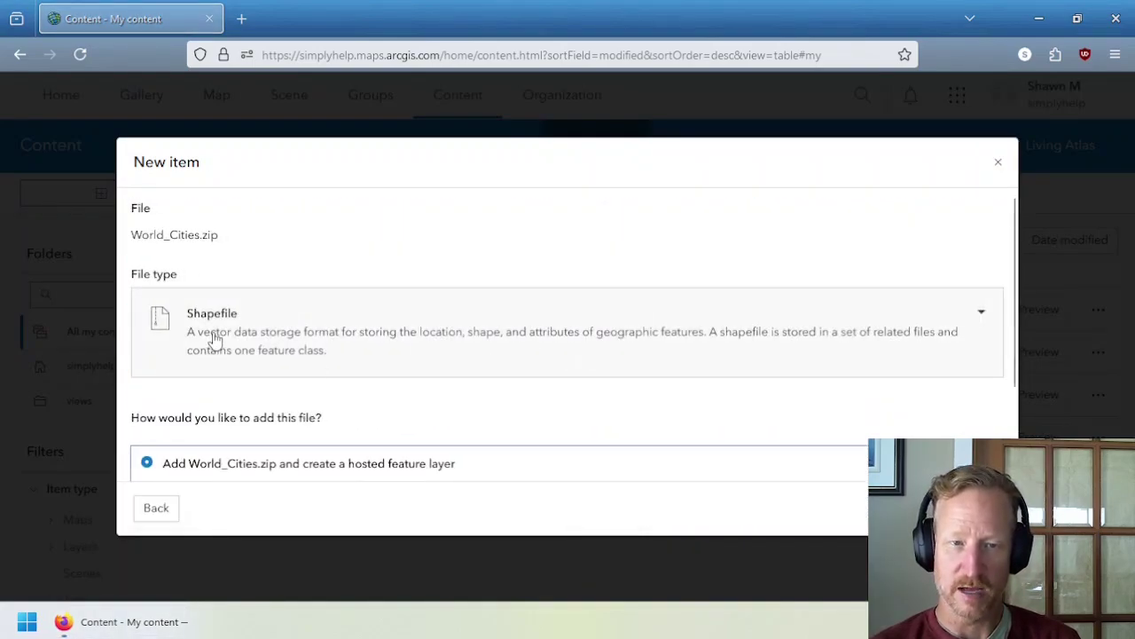
pyautogui.click(963, 325)
pyautogui.scroll(-5, 689, 380)
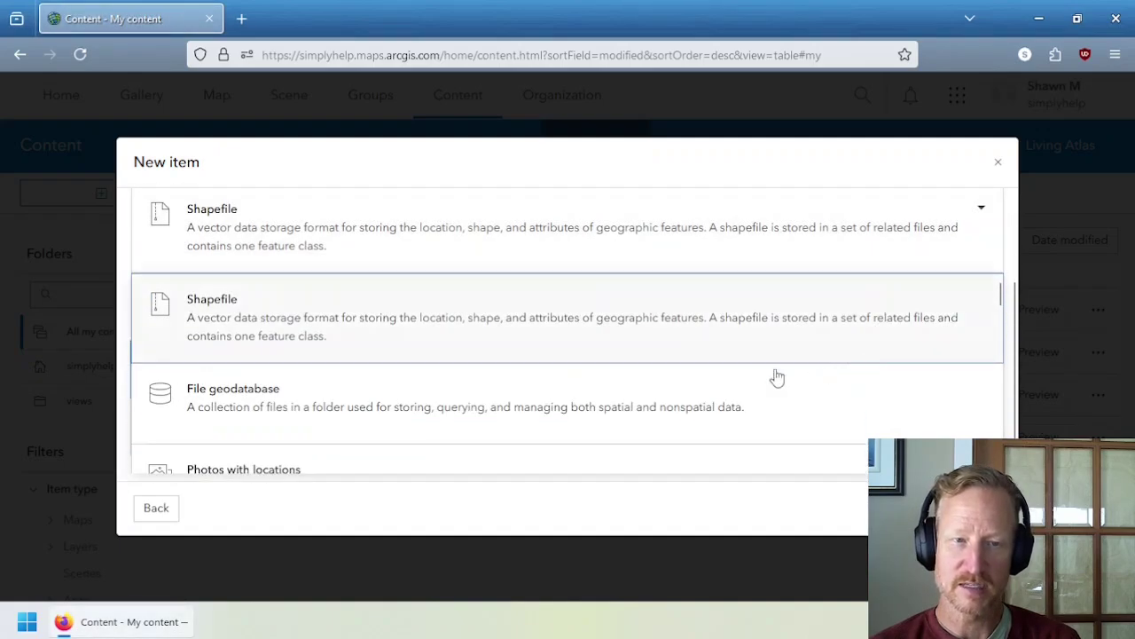
pyautogui.scroll(-6, 381, 369)
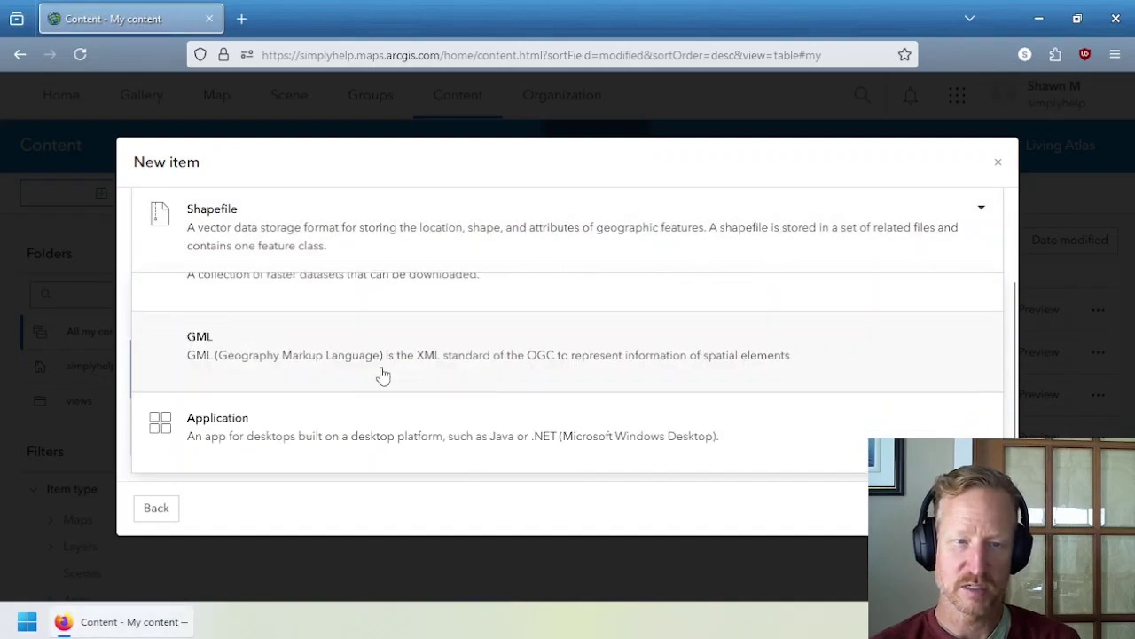
pyautogui.scroll(10, 381, 375)
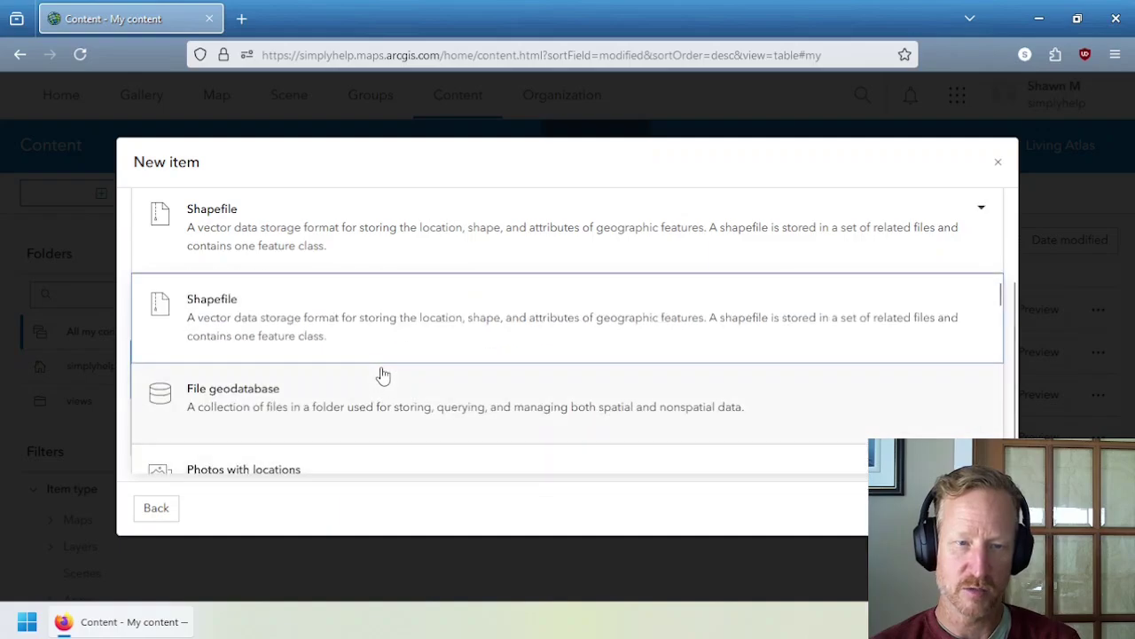
pyautogui.click(306, 321)
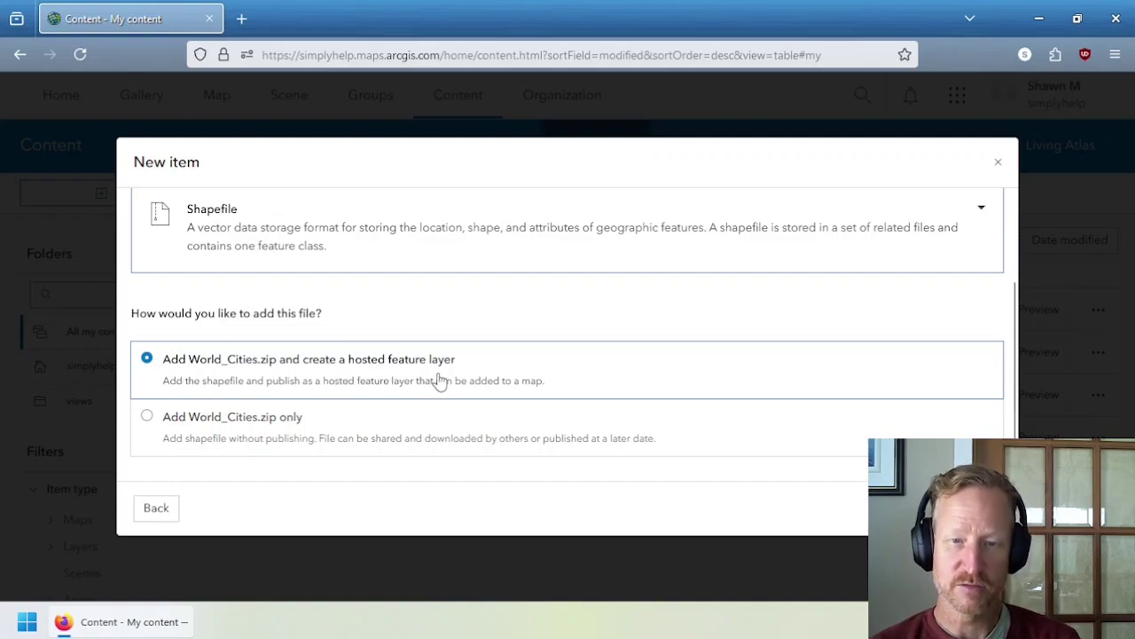
pyautogui.click(975, 507)
pyautogui.click(271, 251)
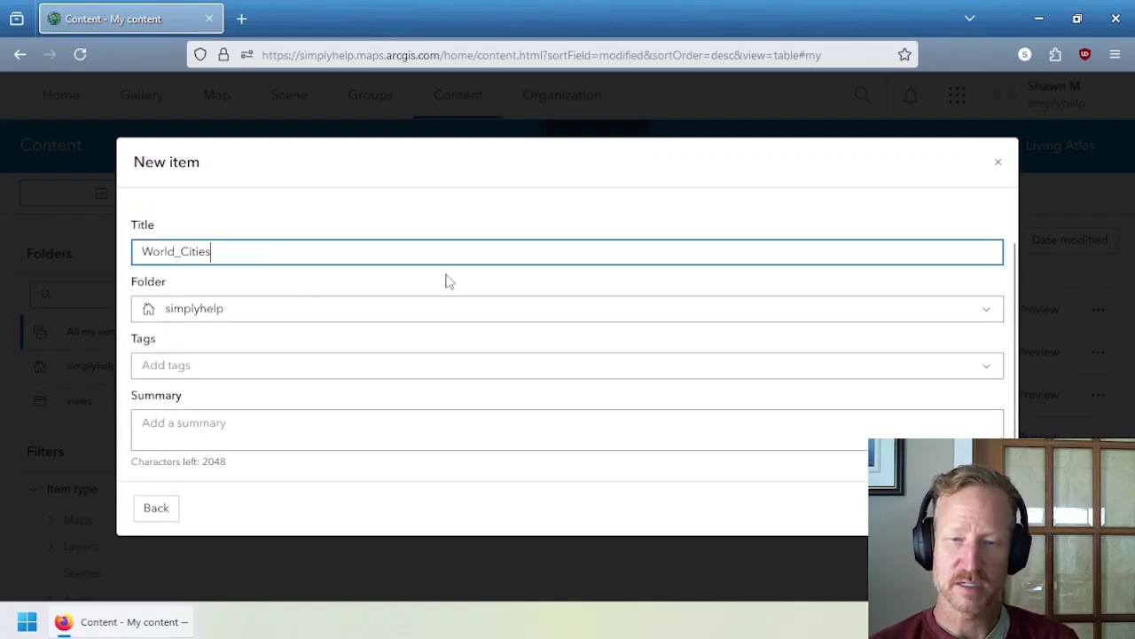
pyautogui.click(975, 507)
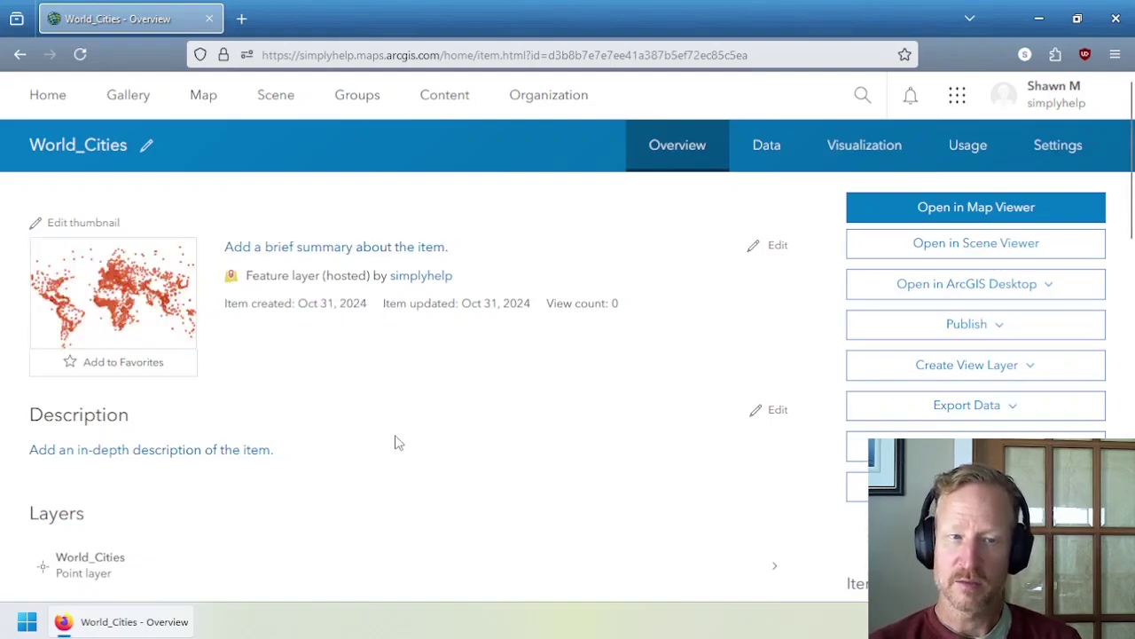
# - Head from the World_Cities overview page back to the My content list
pyautogui.moveTo(127, 278)
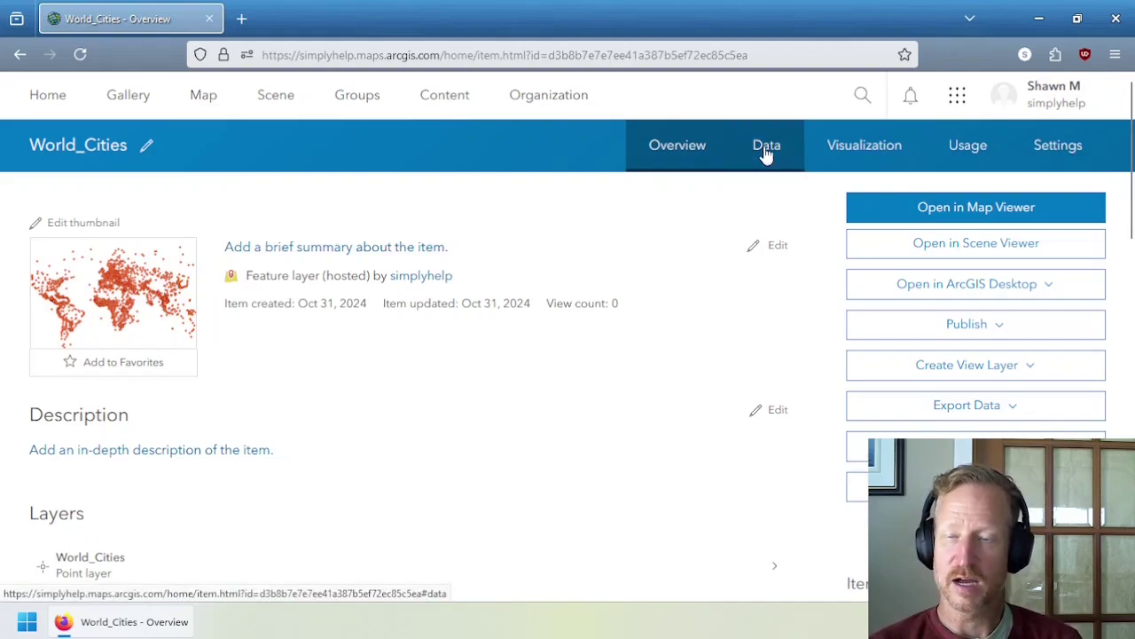
# - Open the Canada Map item from My content, then return to the list
pyautogui.click(462, 112)
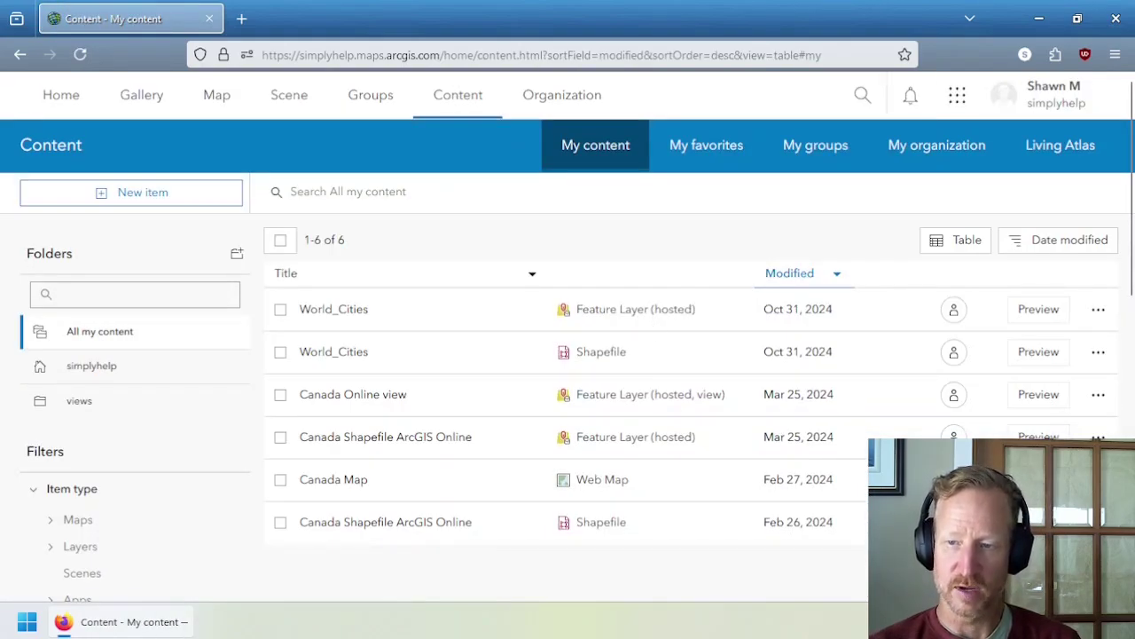
pyautogui.click(333, 480)
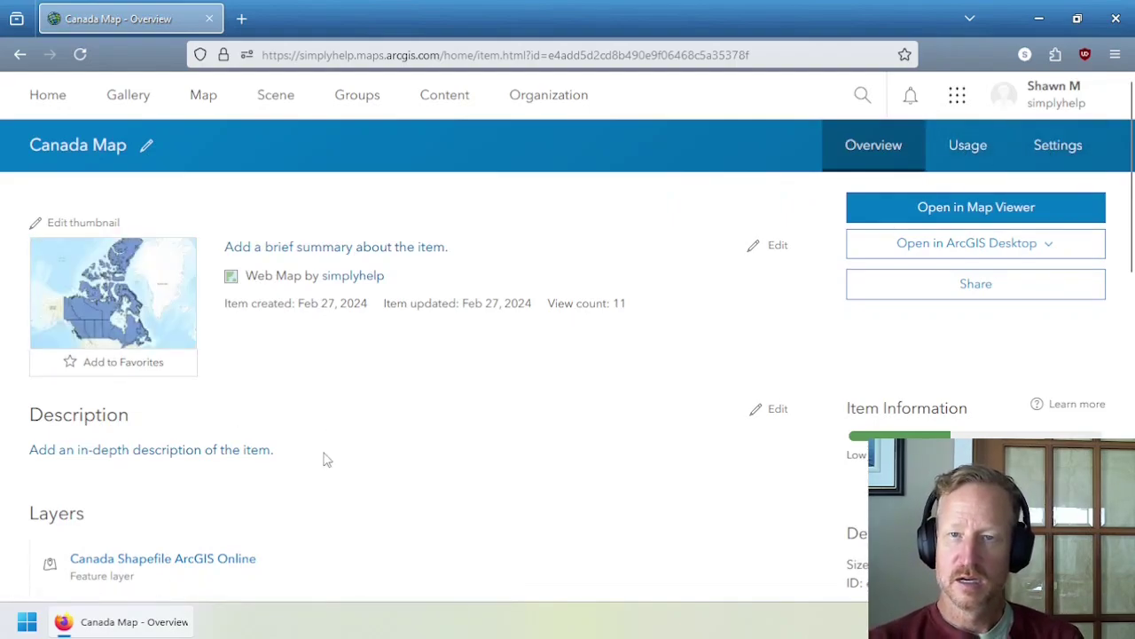
pyautogui.click(451, 107)
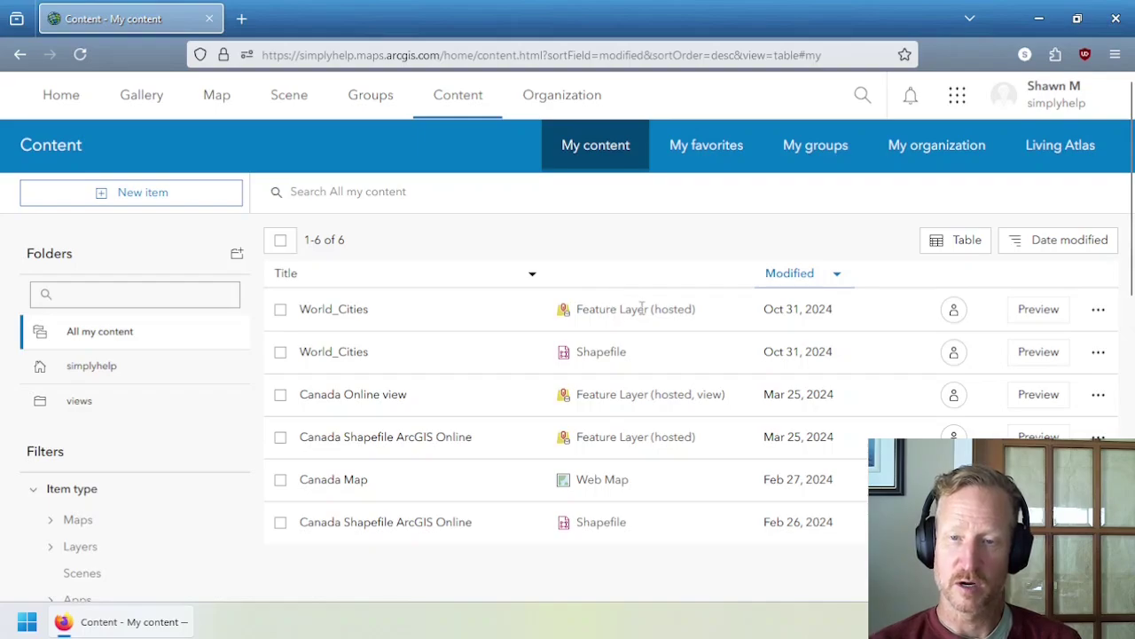
# - Open the actions menu for the World_Cities feature layer
pyautogui.moveTo(577, 309); pyautogui.dragTo(631, 312)
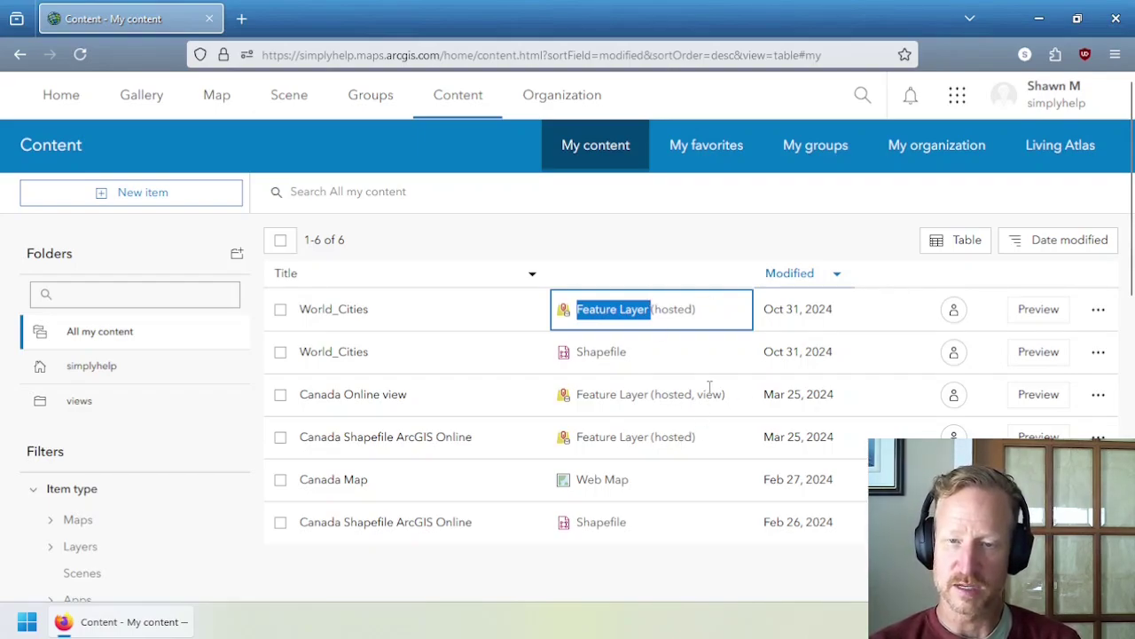
pyautogui.click(597, 309)
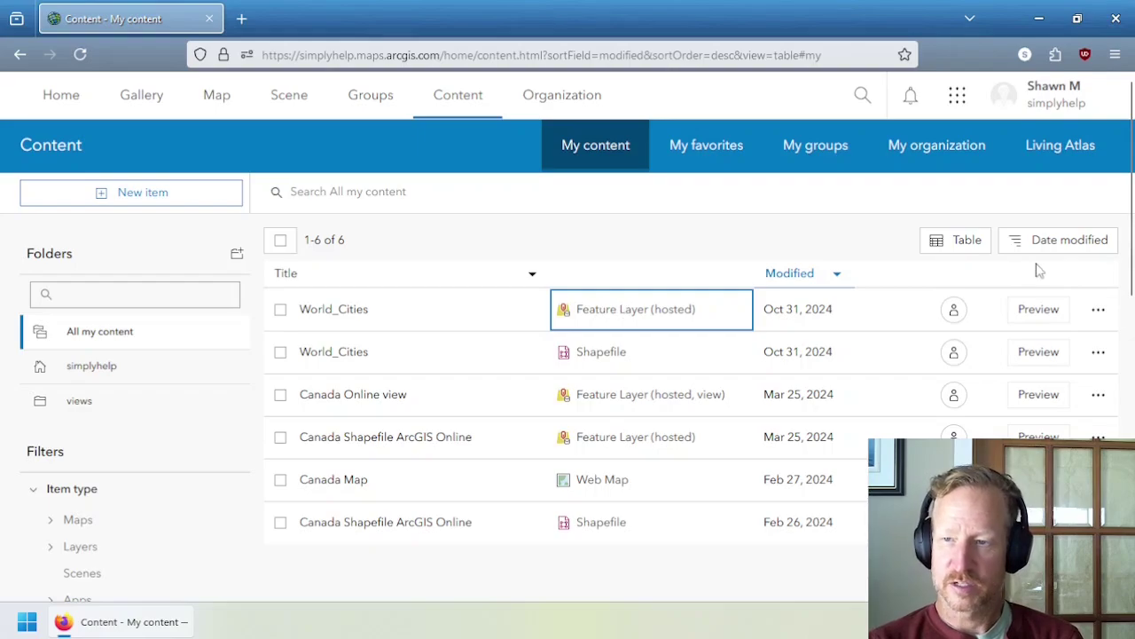
pyautogui.click(1098, 308)
# - View the World_Cities layer's details and change its title to 'World Cities'
pyautogui.click(1014, 345)
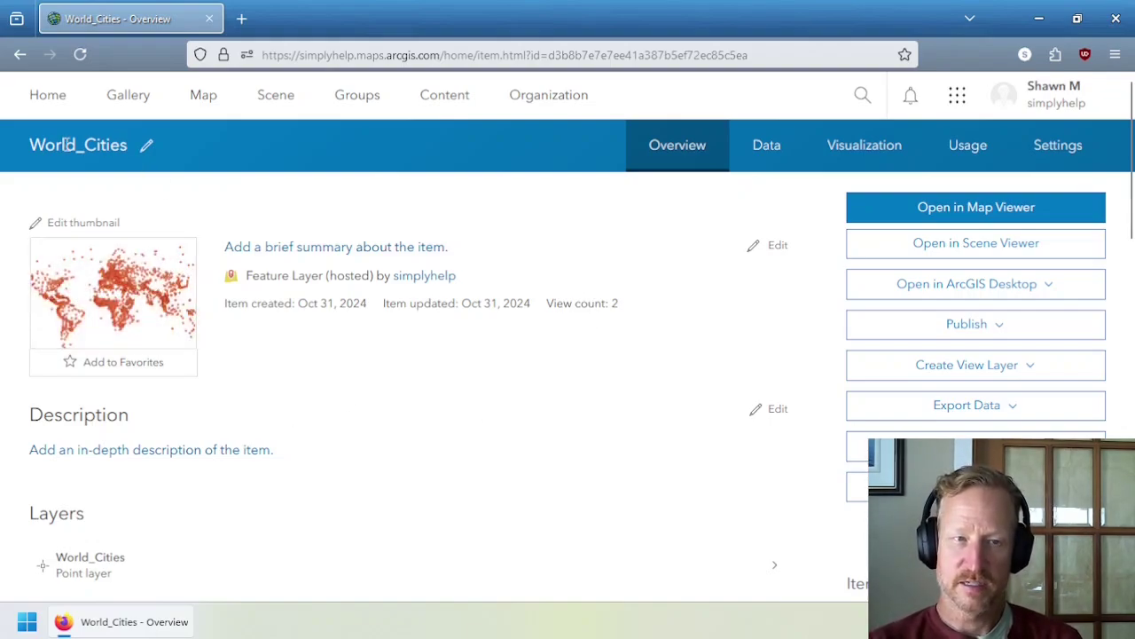
pyautogui.click(148, 145)
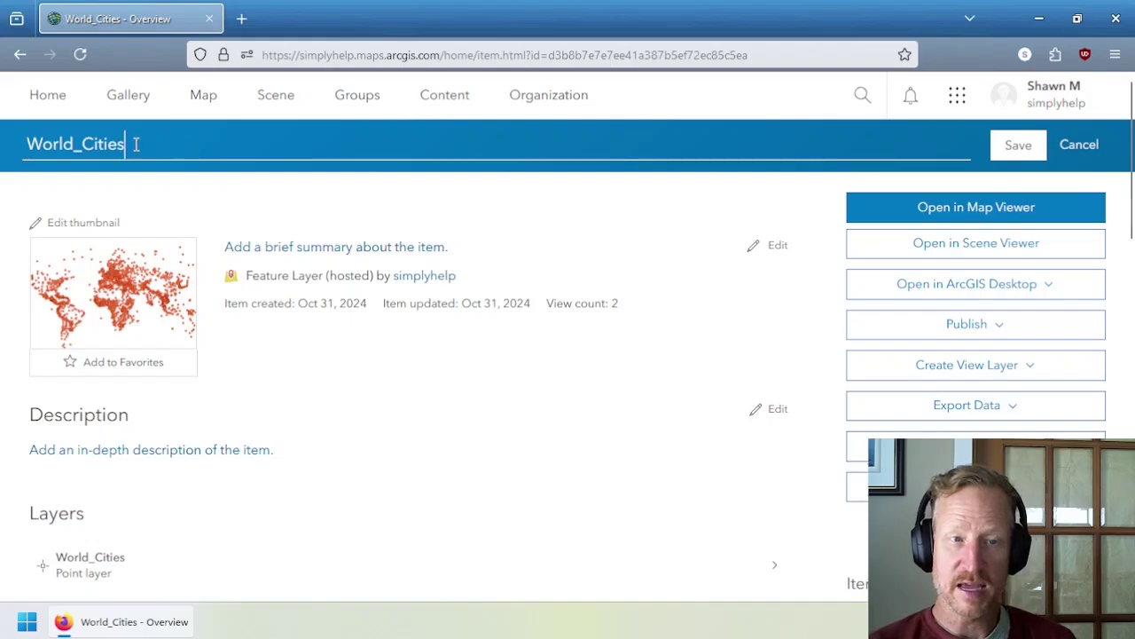
pyautogui.doubleClick(88, 145)
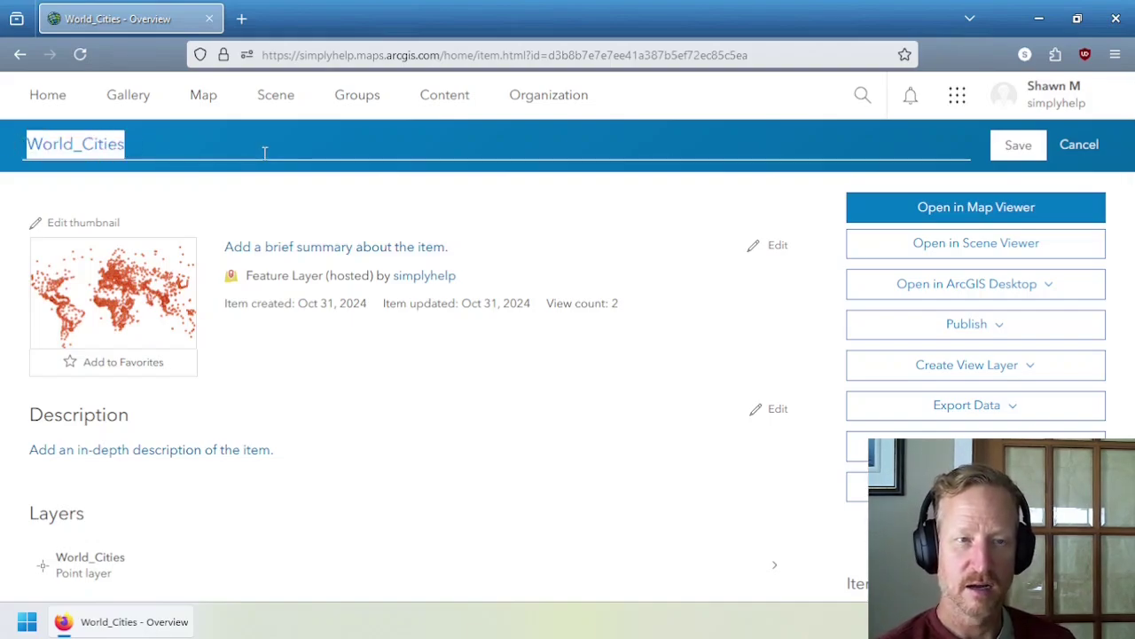
pyautogui.write('World Cities')
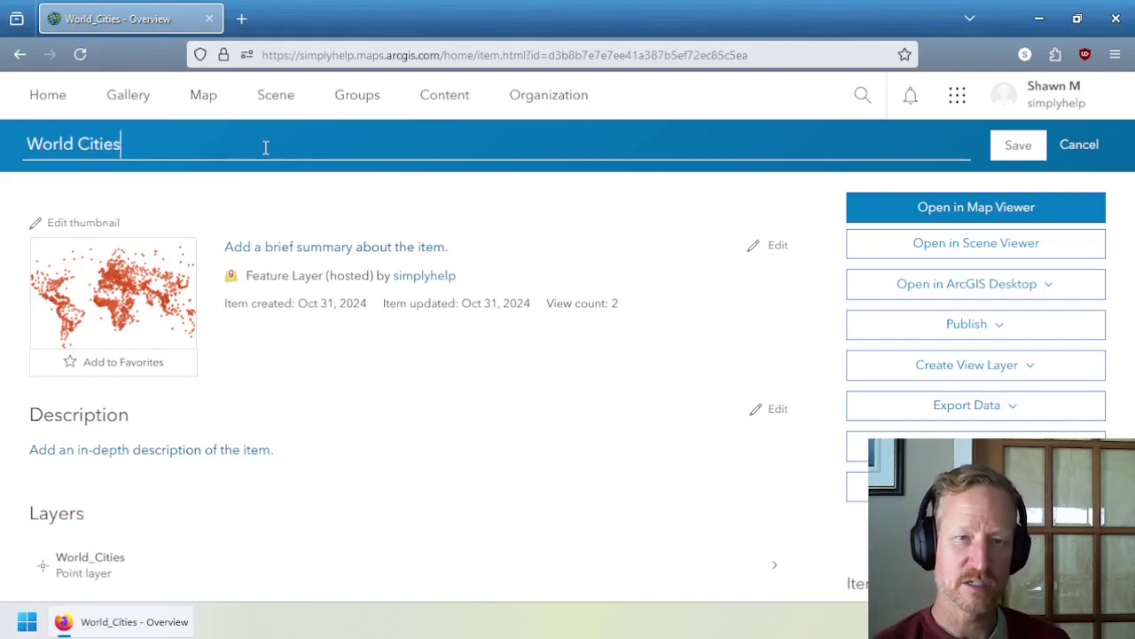
pyautogui.press('Return')
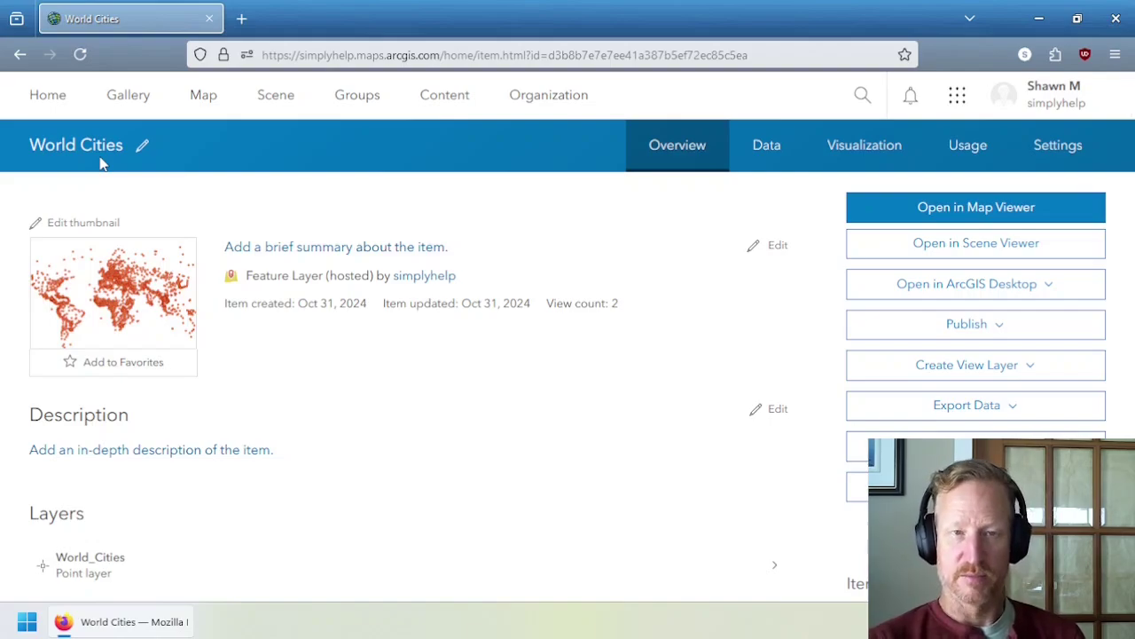
# - Select the item ID in the web address and details, reviewing the Layers section
pyautogui.doubleClick(627, 55)
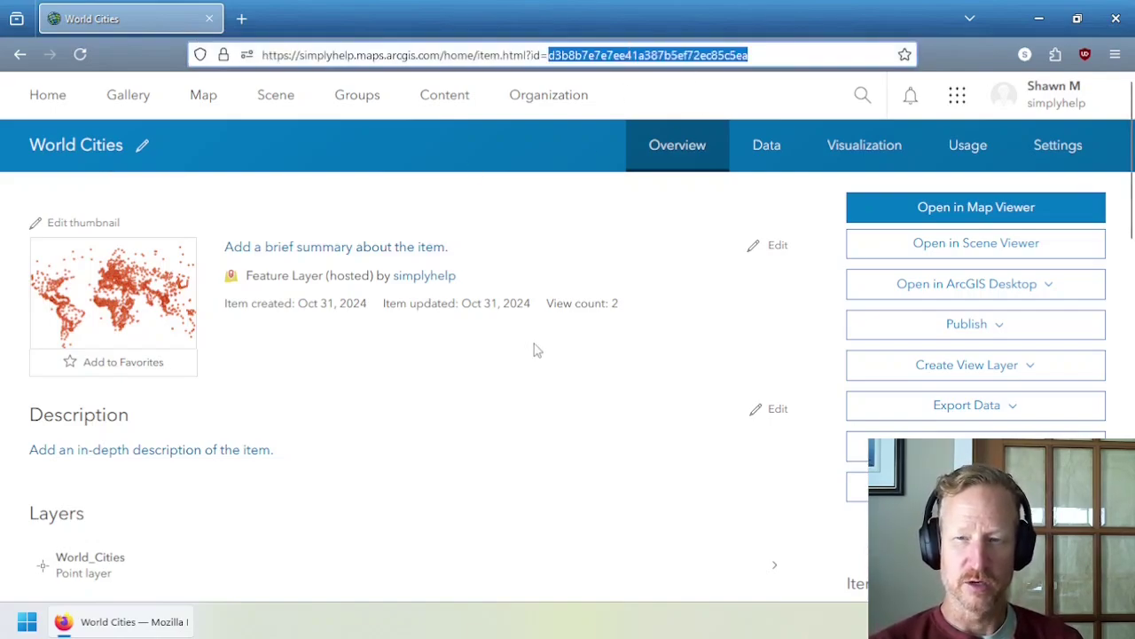
pyautogui.scroll(-6, 813, 388)
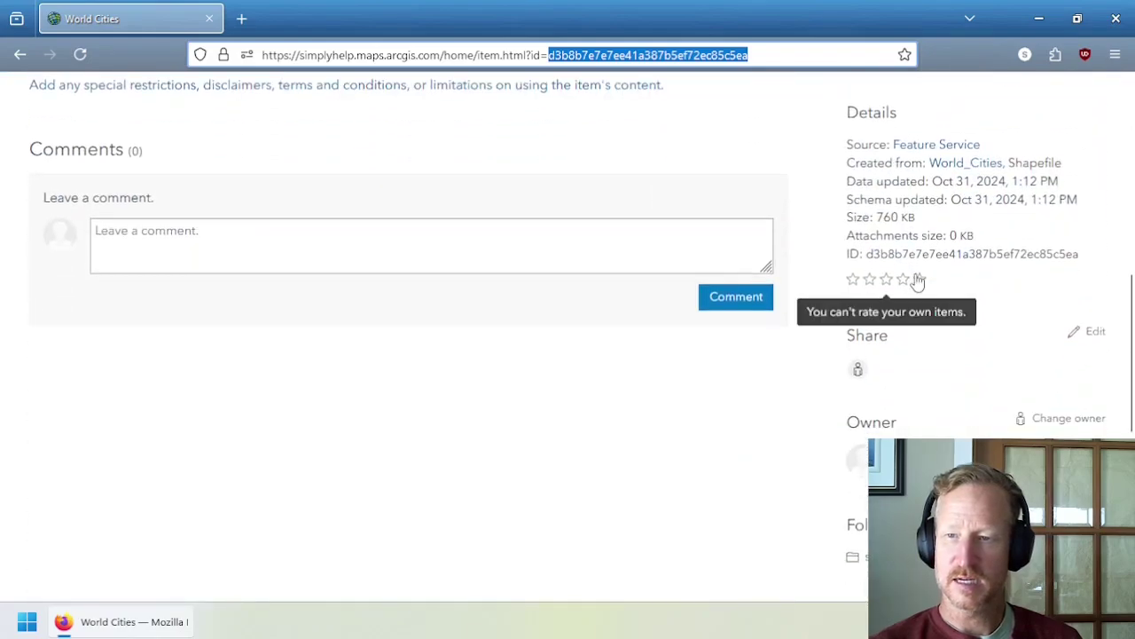
pyautogui.doubleClick(972, 253)
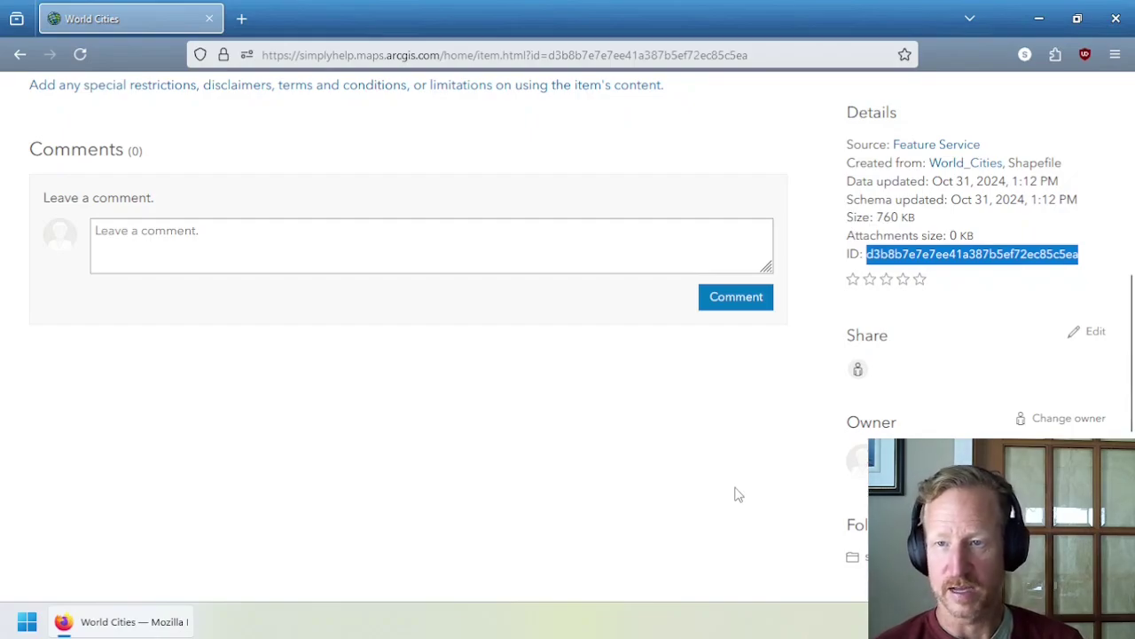
pyautogui.scroll(10, 734, 494)
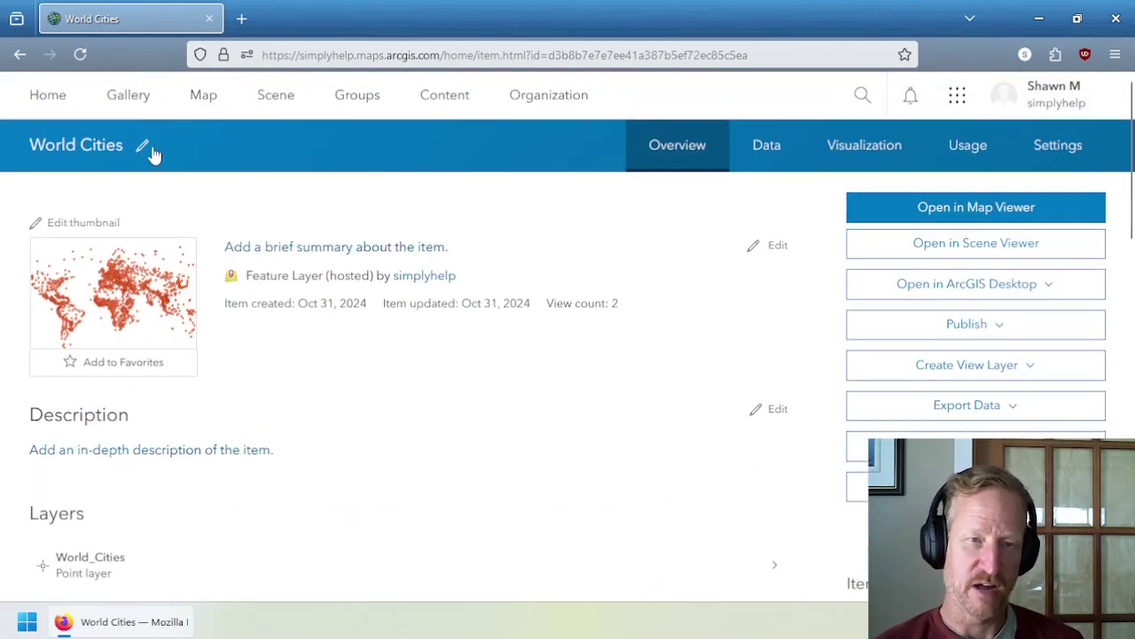
pyautogui.doubleClick(628, 55)
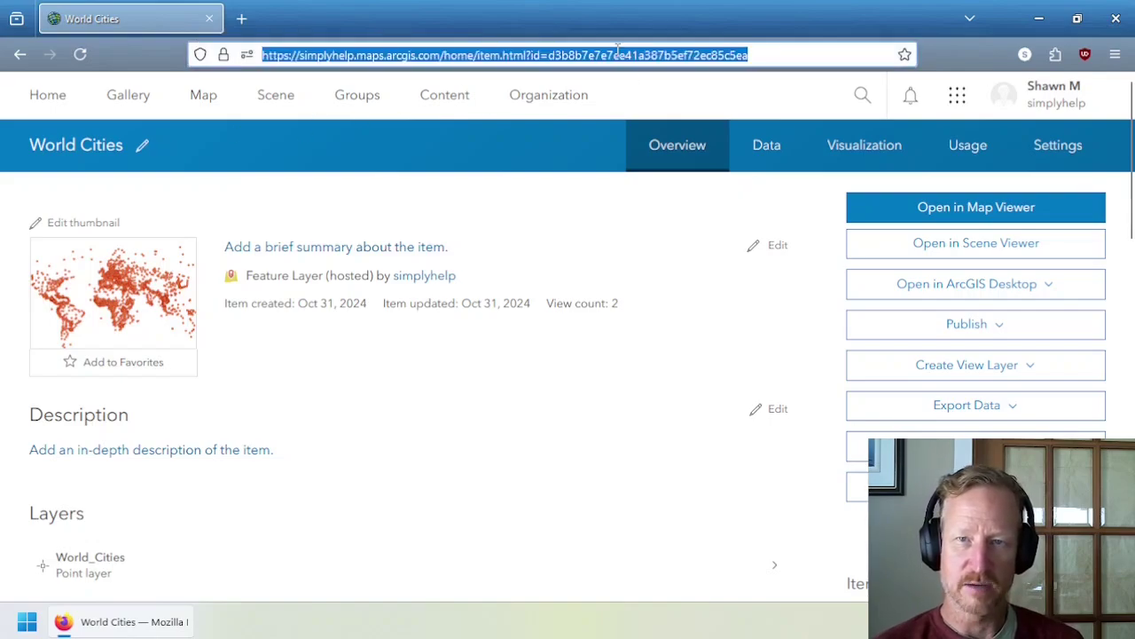
pyautogui.click(601, 238)
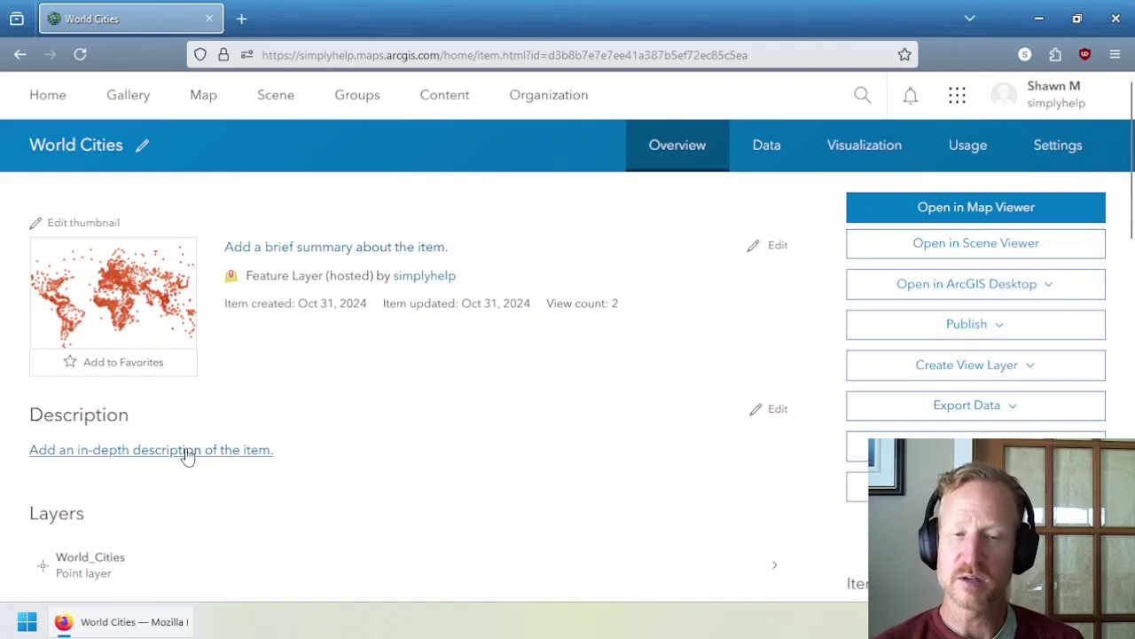
pyautogui.scroll(-2, 186, 454)
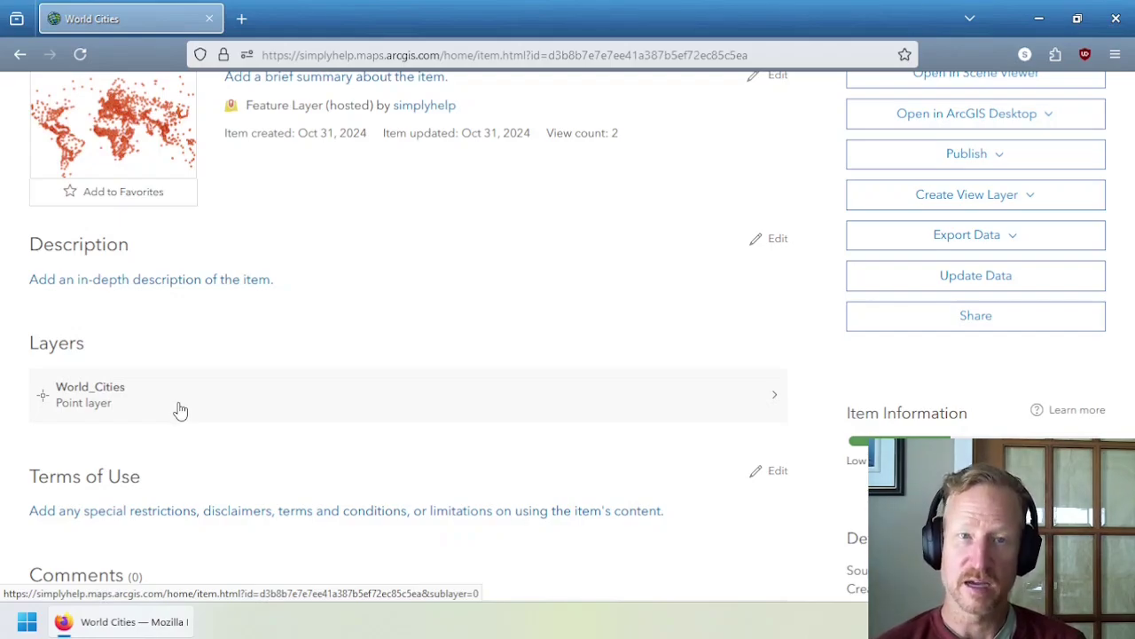
pyautogui.scroll(2, 180, 409)
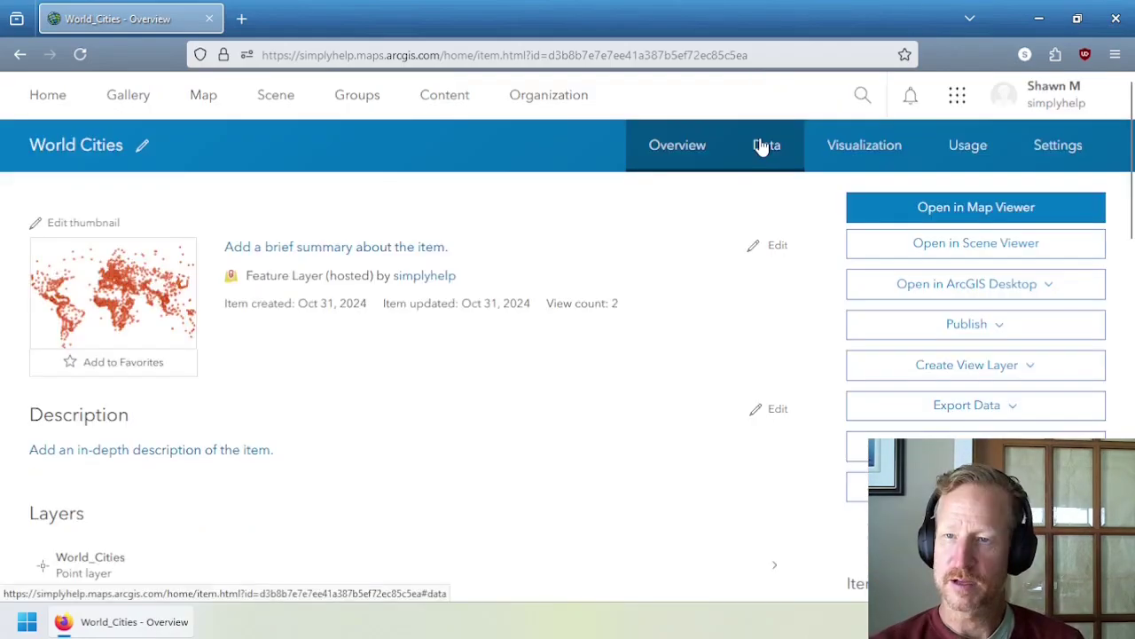
# - Browse the attribute table leaving 'Shibin el Kom' unchanged, then show the Visualization map
pyautogui.click(766, 144)
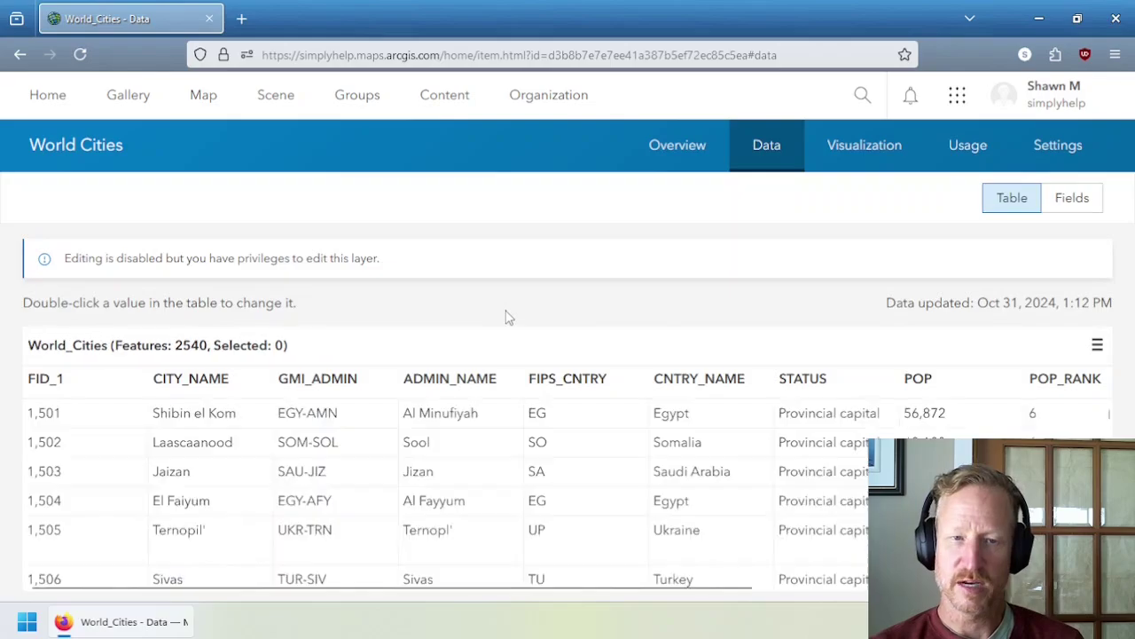
pyautogui.scroll(-10, 275, 450)
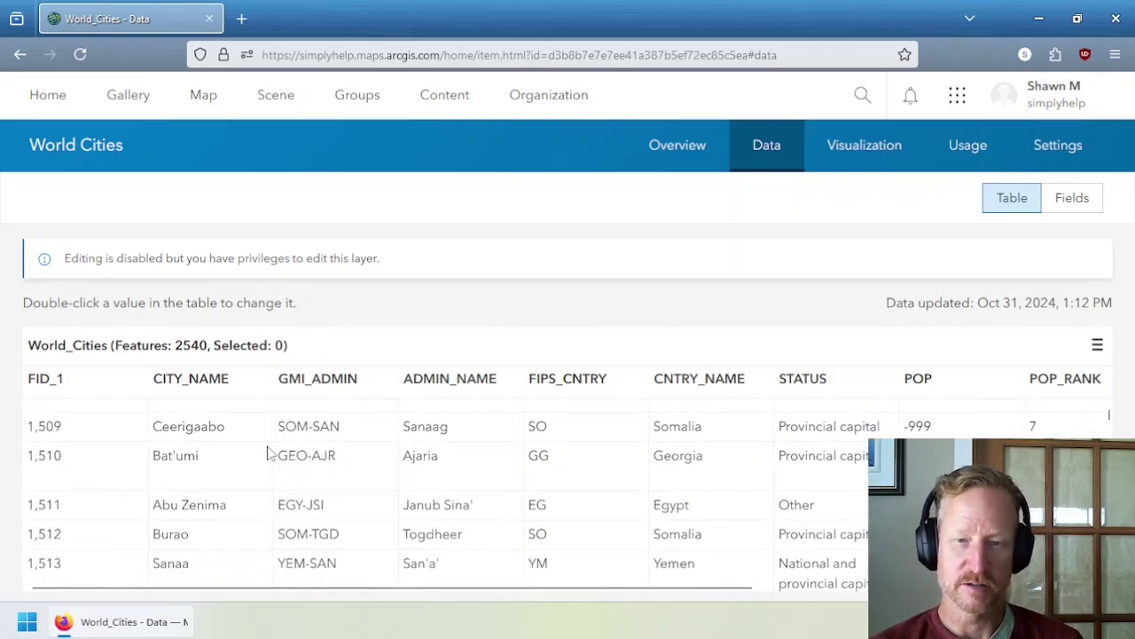
pyautogui.scroll(10, 266, 452)
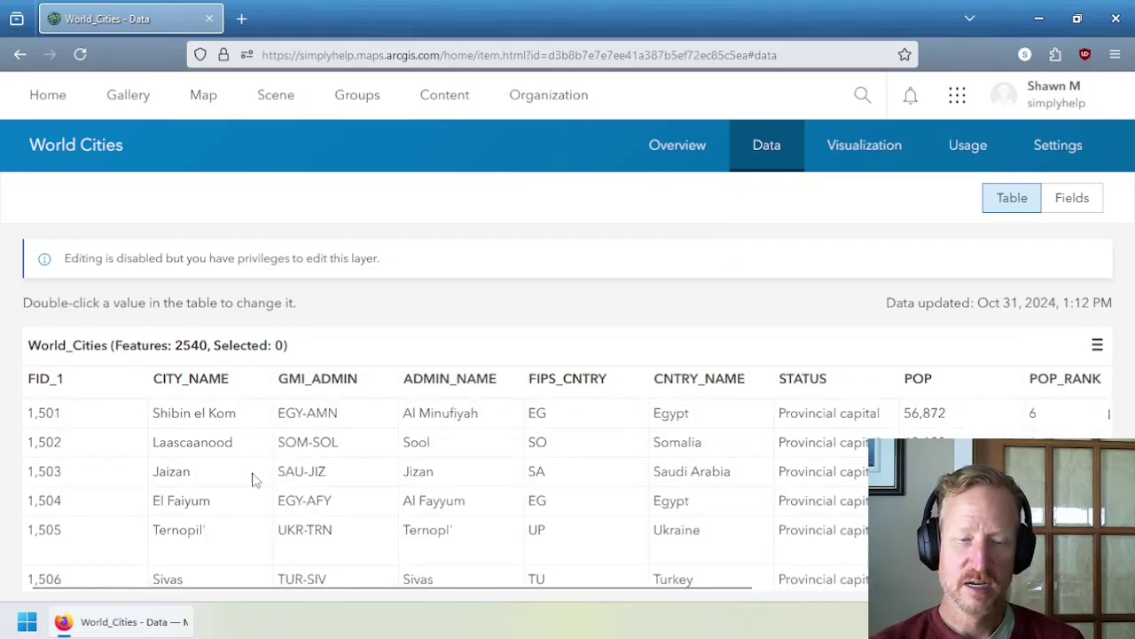
pyautogui.moveTo(297, 592); pyautogui.dragTo(274, 568)
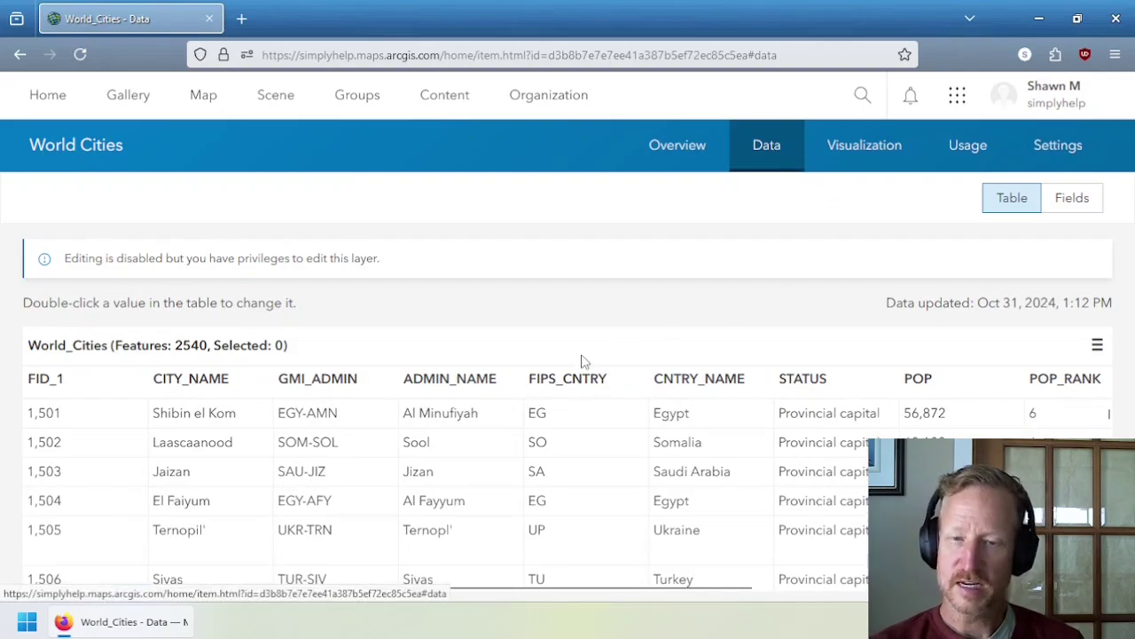
pyautogui.doubleClick(208, 413)
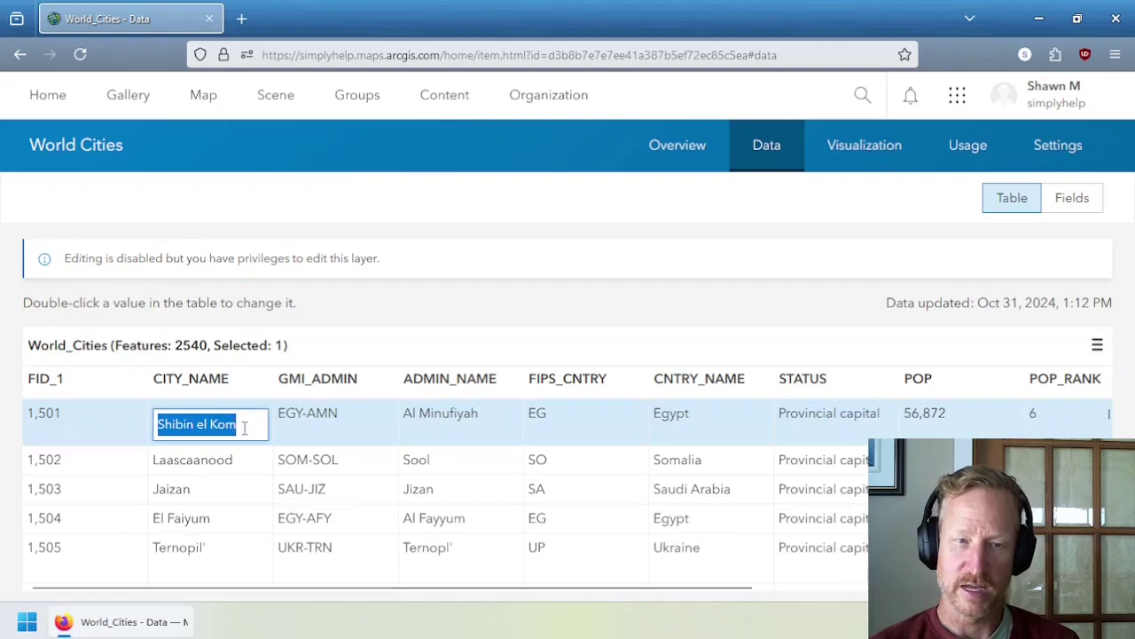
pyautogui.click(245, 428)
pyautogui.click(367, 311)
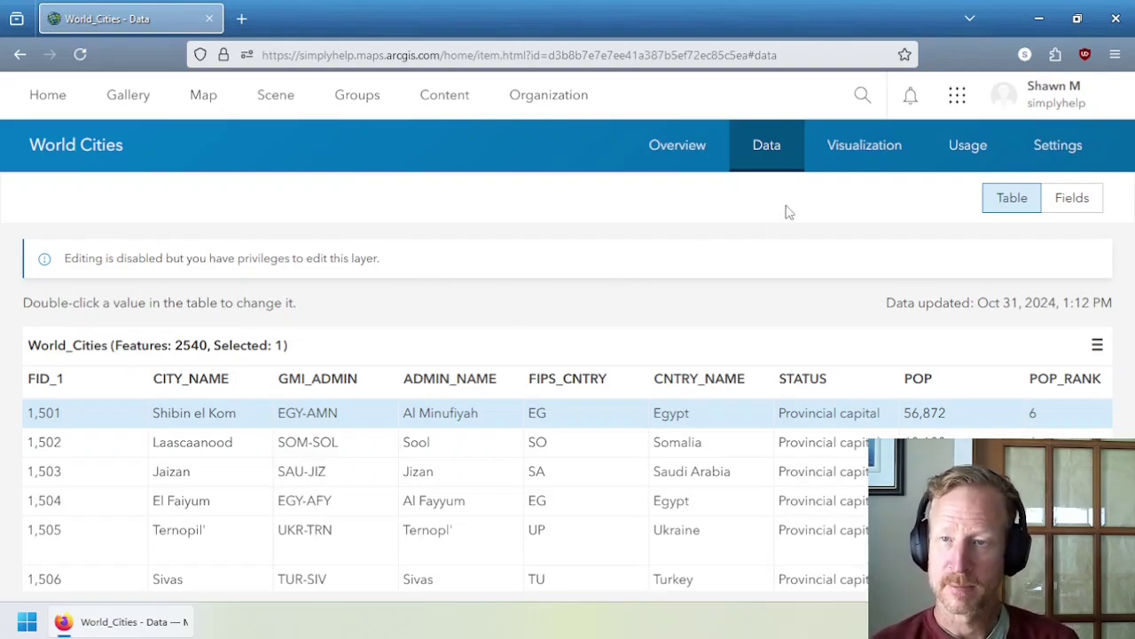
pyautogui.click(884, 153)
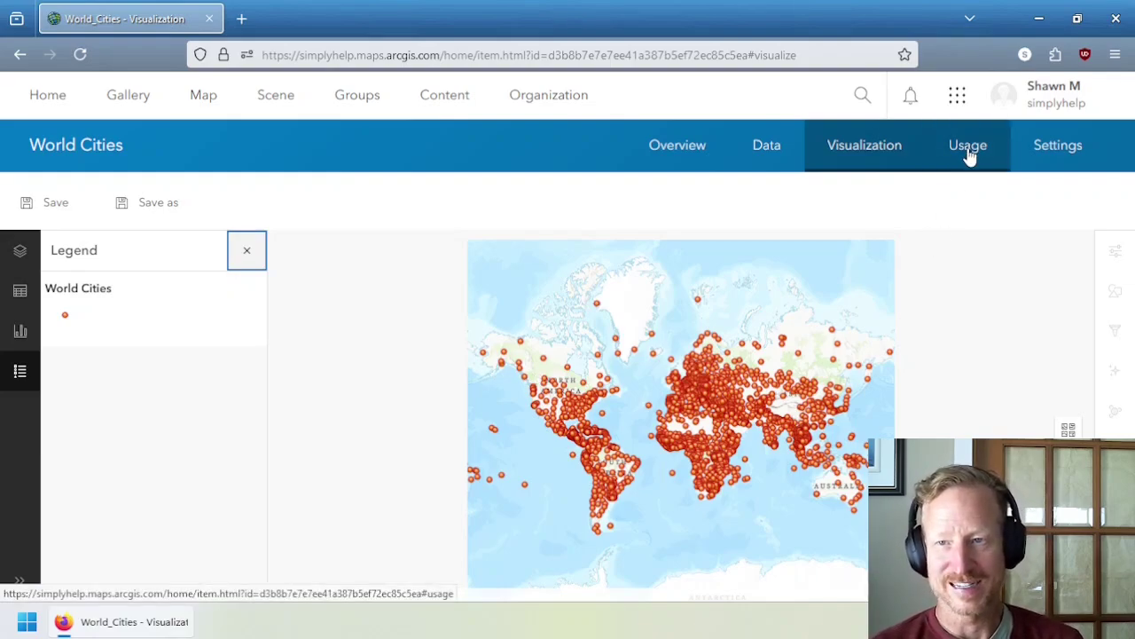
# - Check the World Cities item's Settings, then return to the six-item My content list
pyautogui.click(1067, 149)
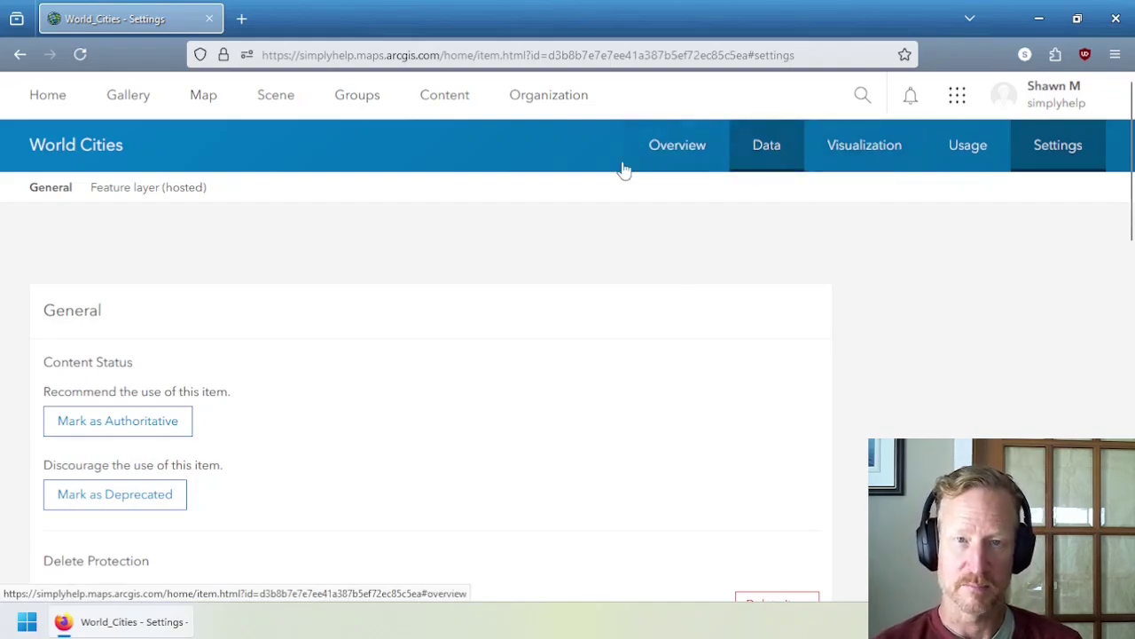
pyautogui.click(448, 99)
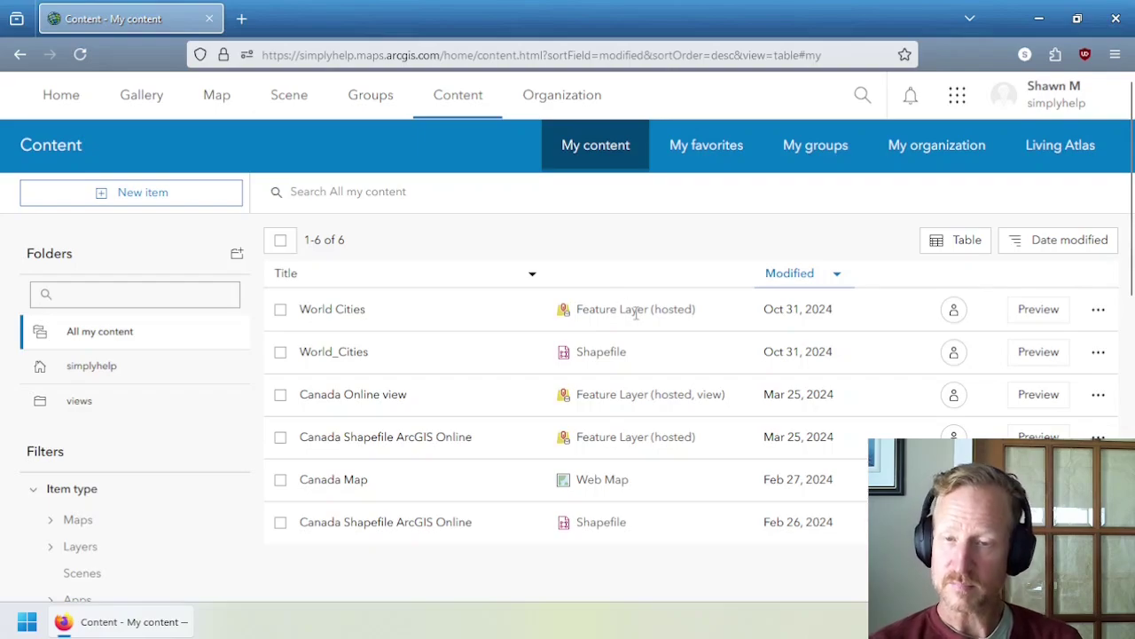
pyautogui.doubleClick(594, 355)
pyautogui.click(597, 357)
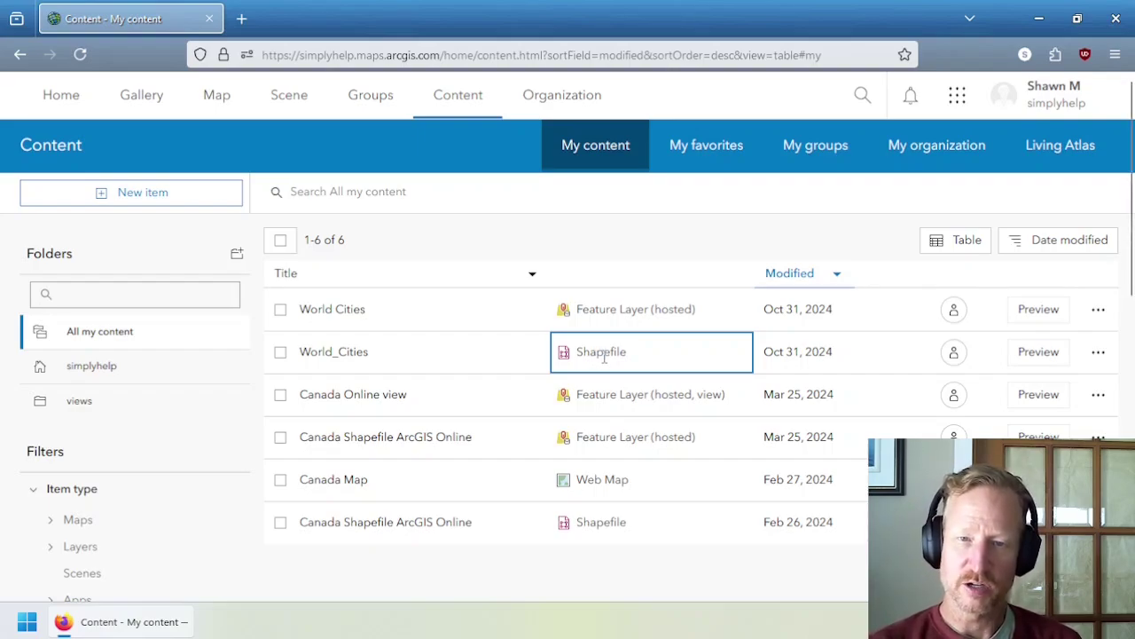
pyautogui.click(1099, 352)
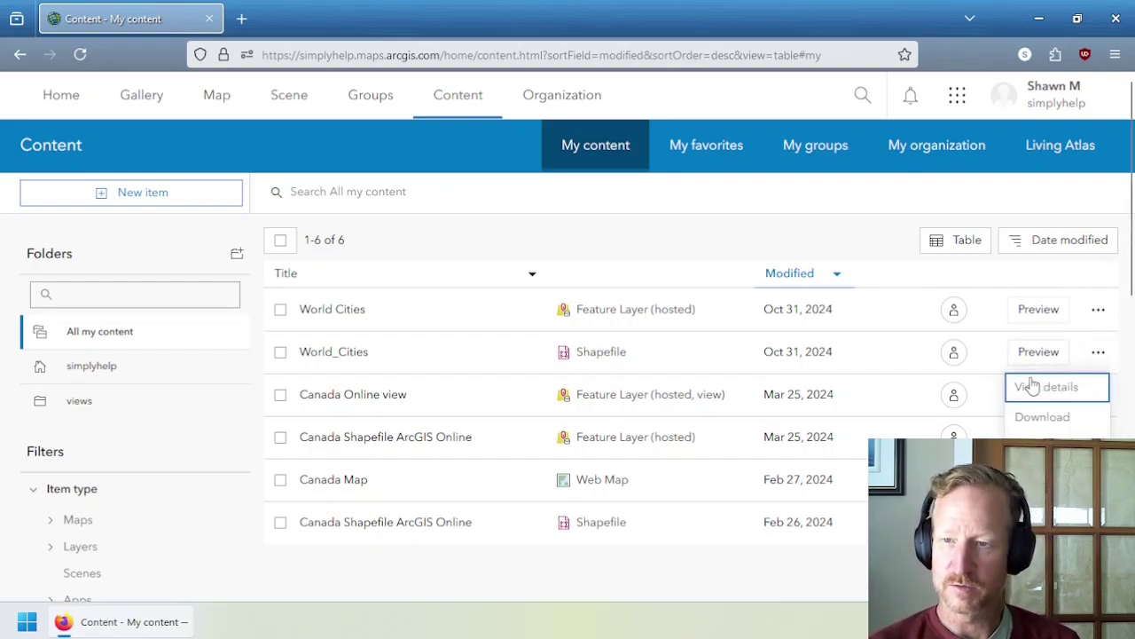
pyautogui.click(1024, 385)
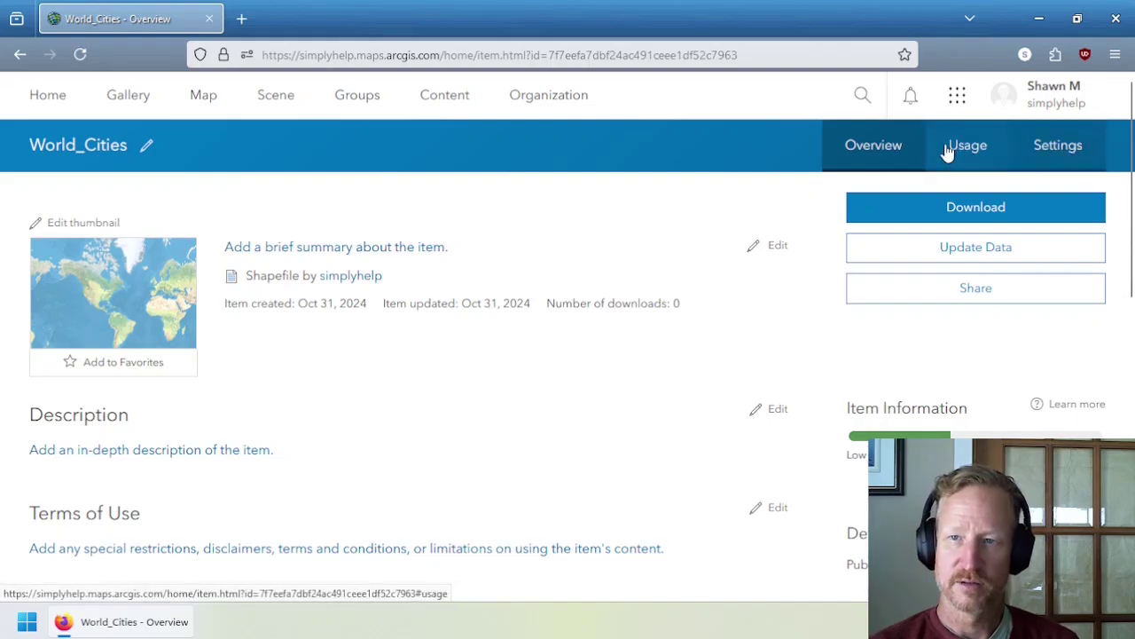
pyautogui.click(448, 104)
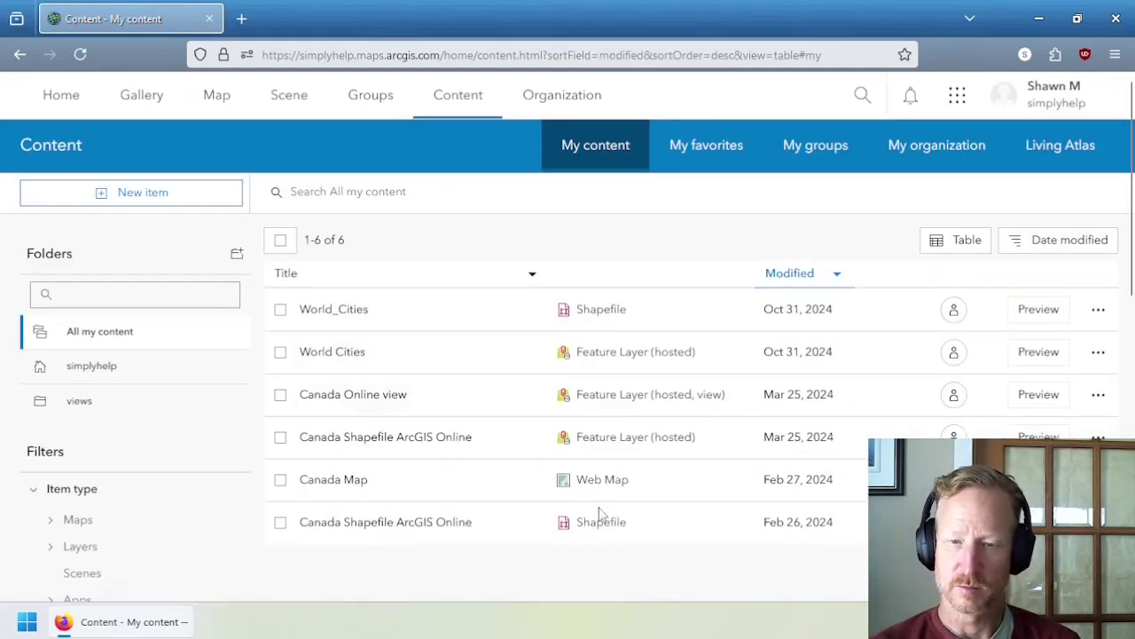
pyautogui.click(371, 486)
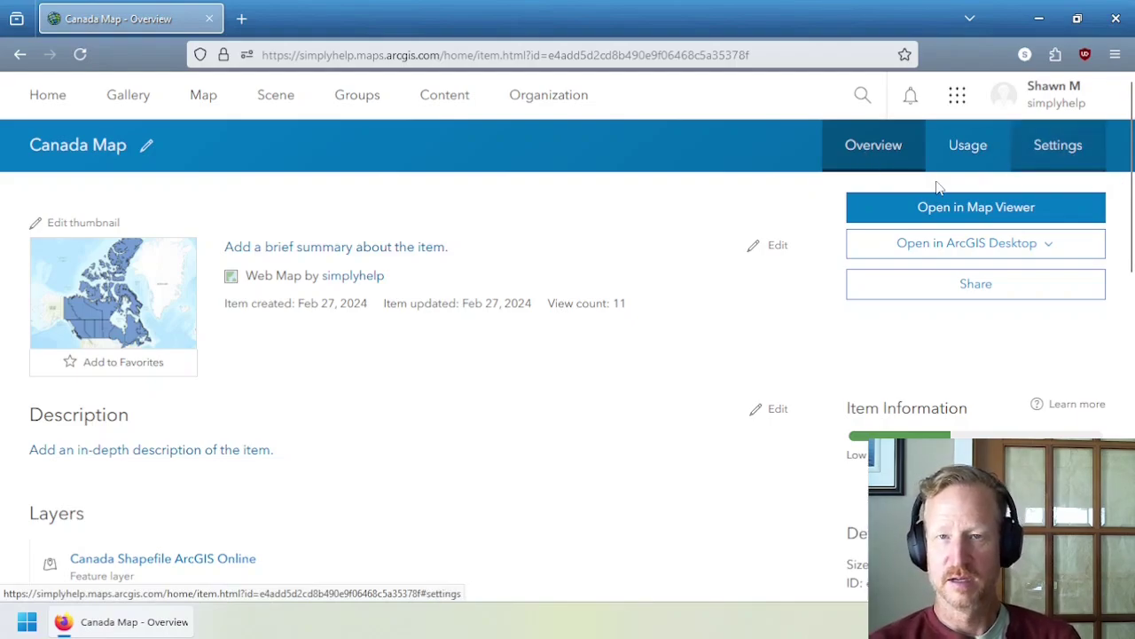
pyautogui.click(440, 113)
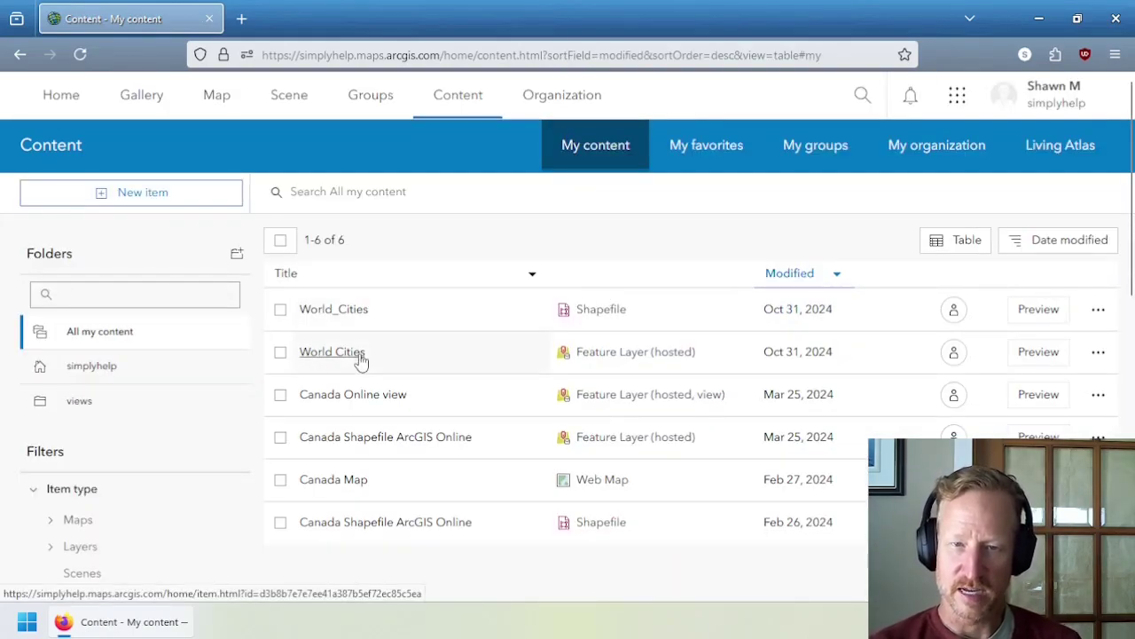
# - Delete the World_Cities shapefile item and open the World Cities feature layer page
pyautogui.doubleClick(598, 308)
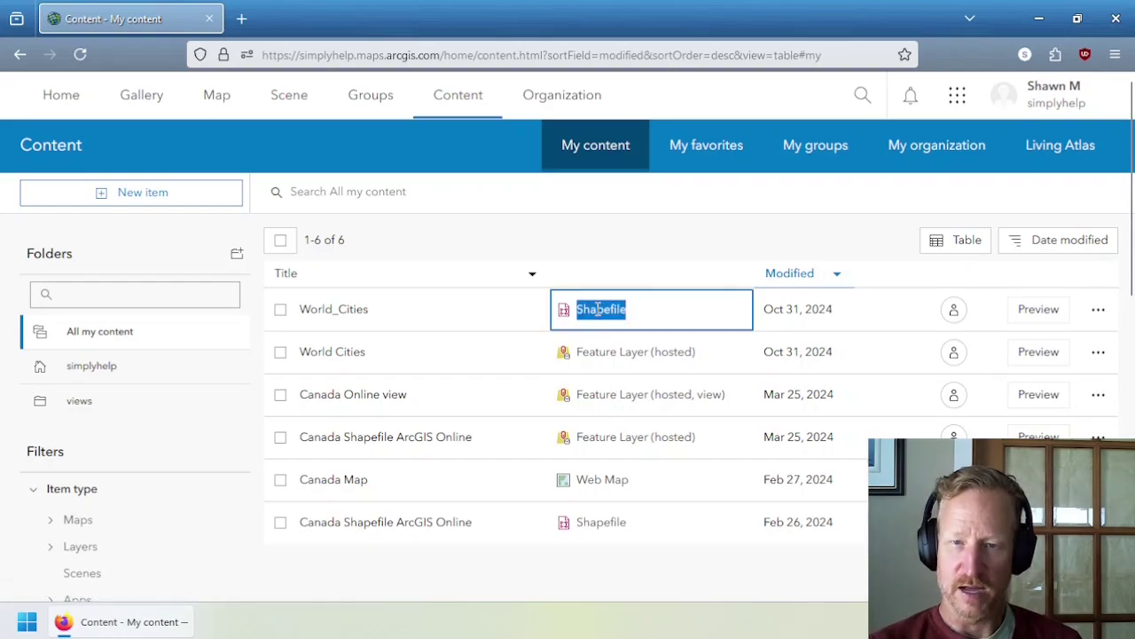
pyautogui.tripleClick(595, 354)
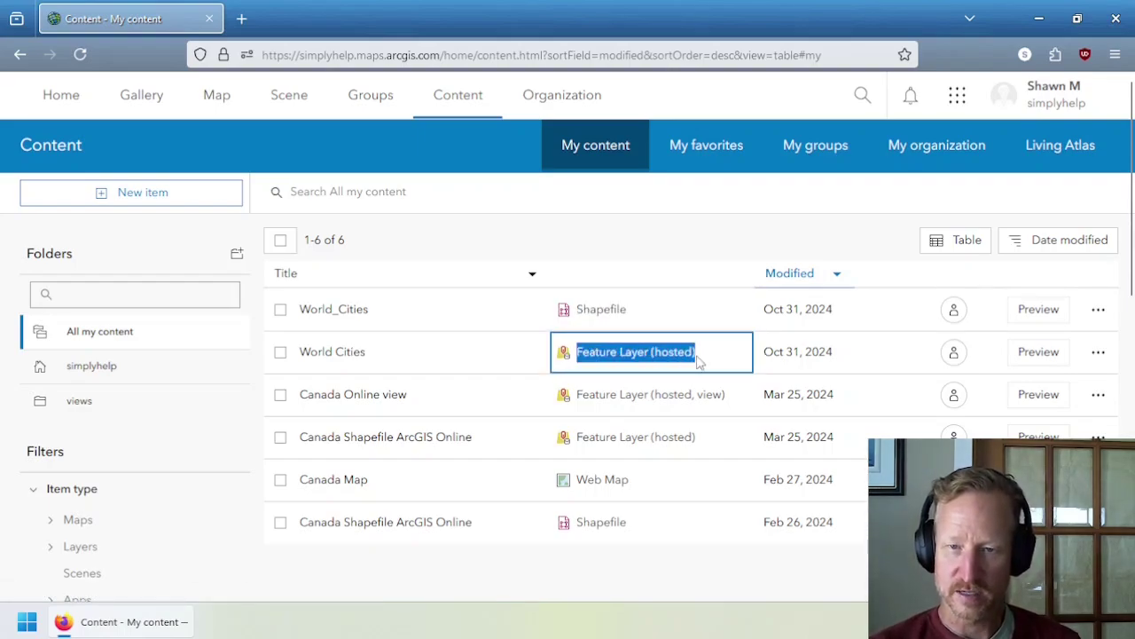
pyautogui.click(590, 306)
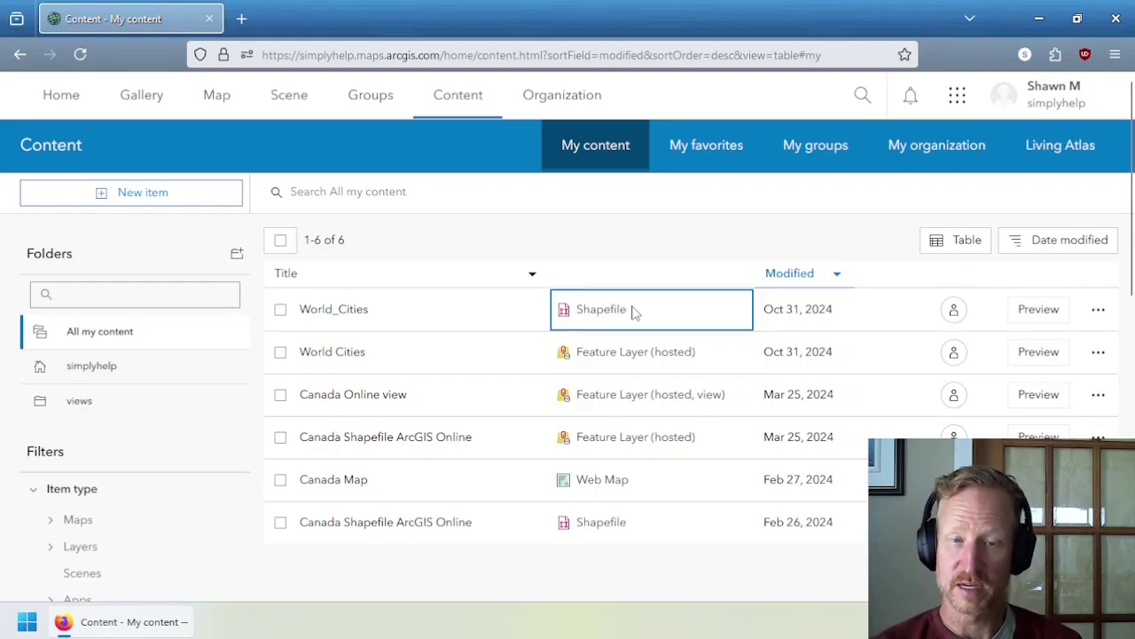
pyautogui.click(280, 309)
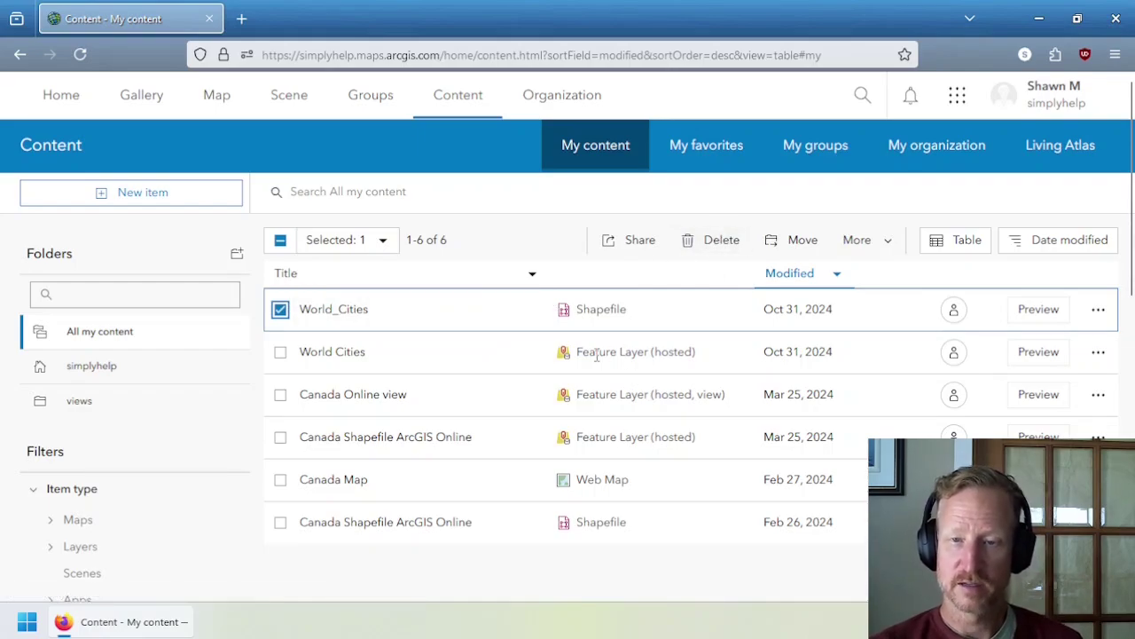
pyautogui.click(710, 243)
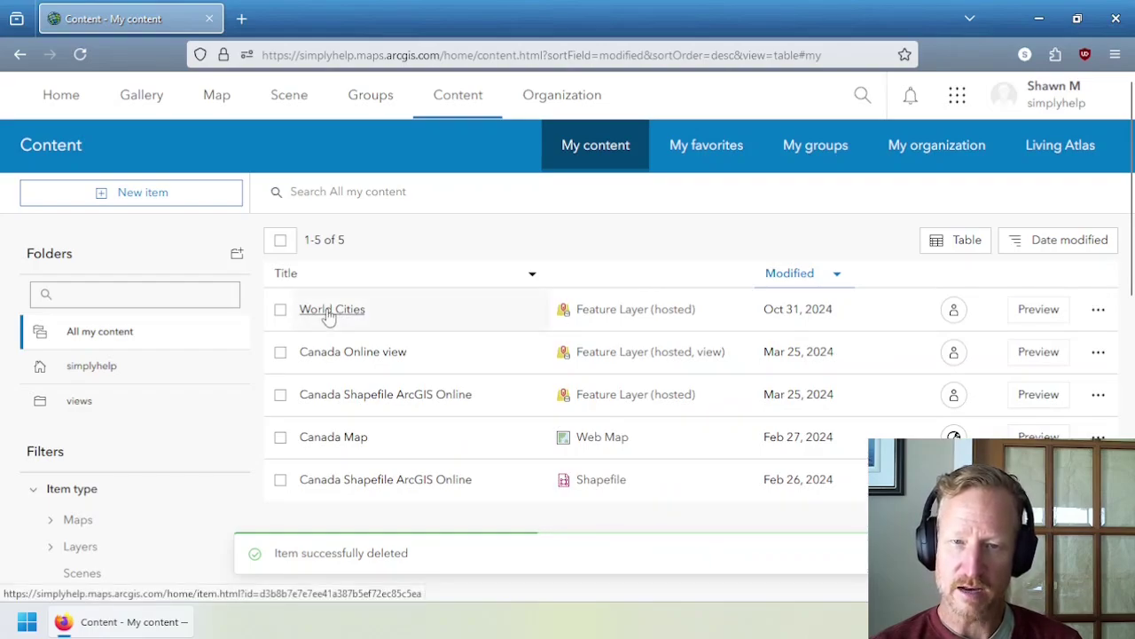
pyautogui.click(330, 312)
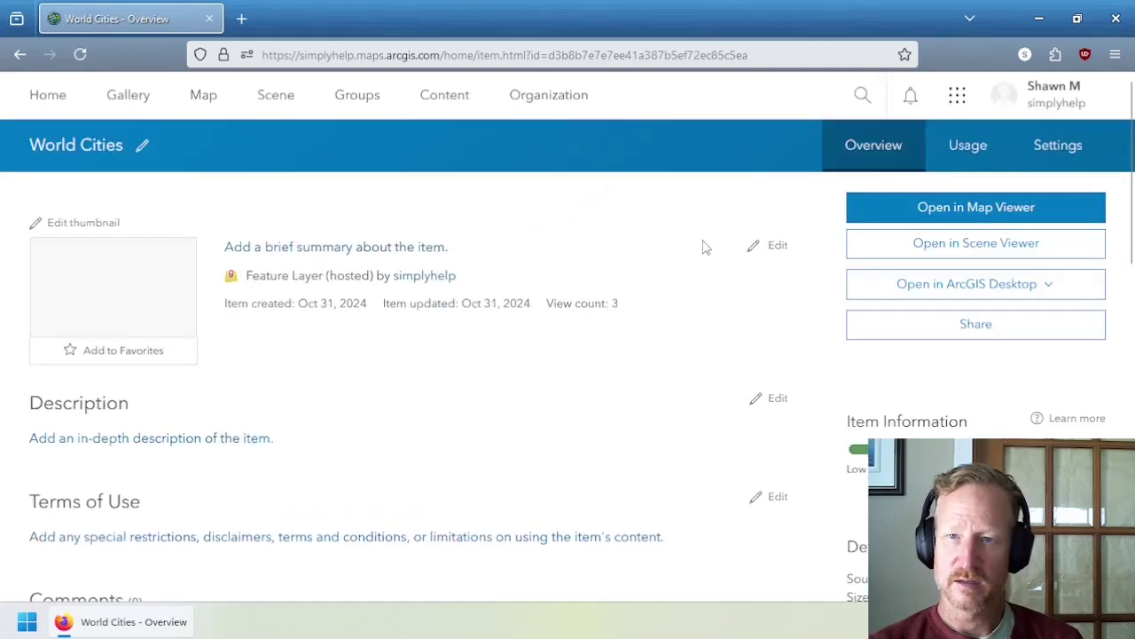
# - View the World Cities Data and Visualization tabs, then return to My content
pyautogui.click(781, 155)
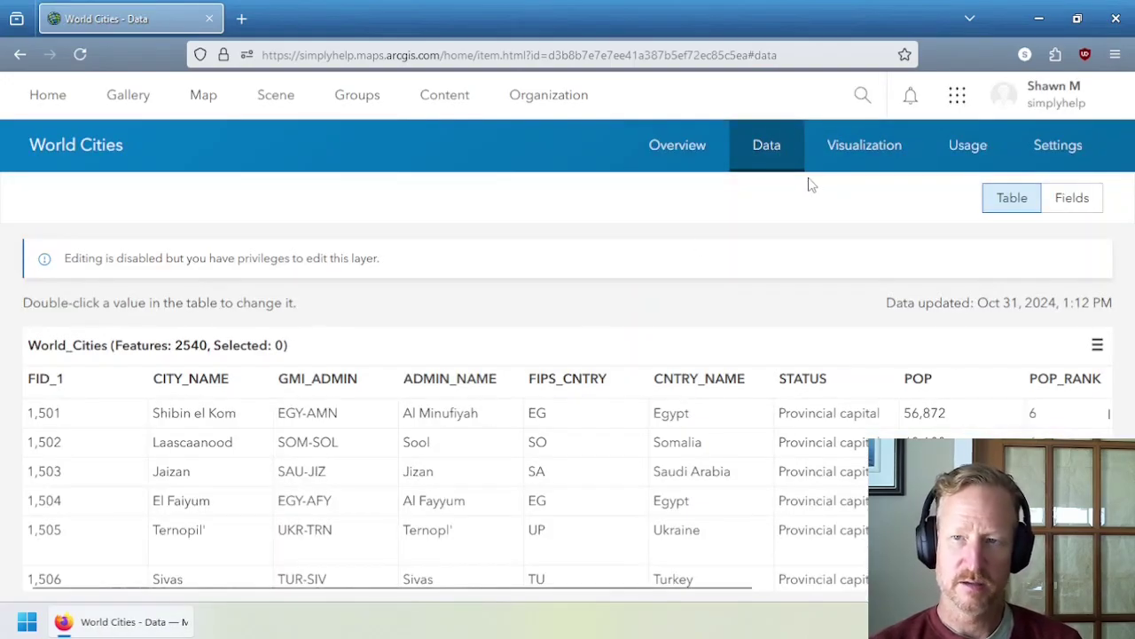
pyautogui.click(833, 160)
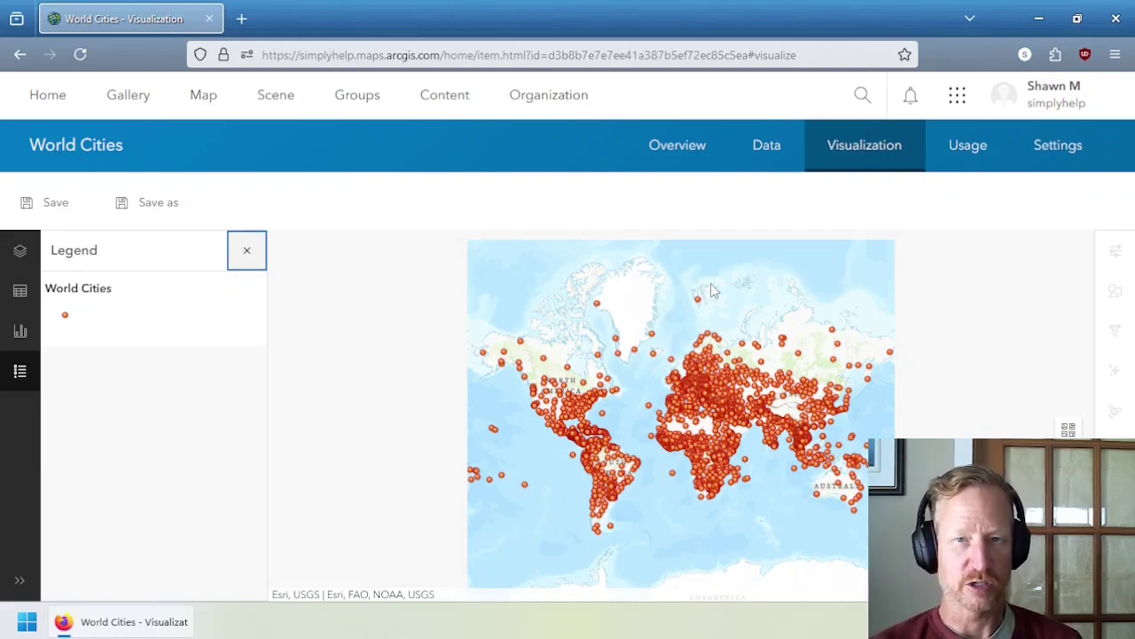
pyautogui.click(436, 101)
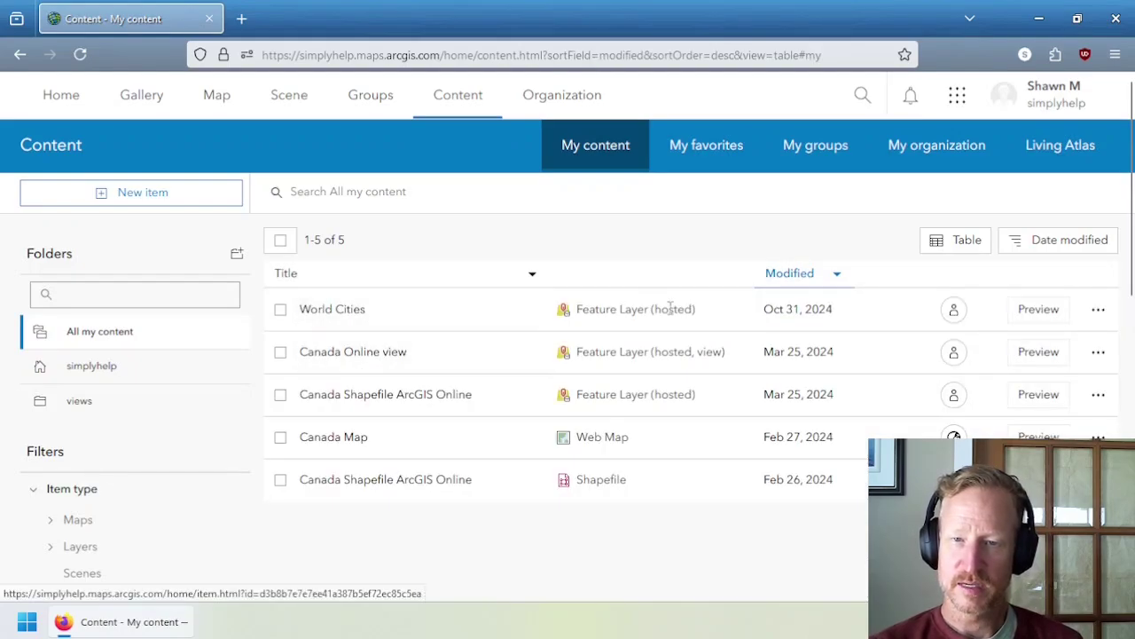
pyautogui.moveTo(695, 309); pyautogui.dragTo(577, 317)
pyautogui.click(686, 306)
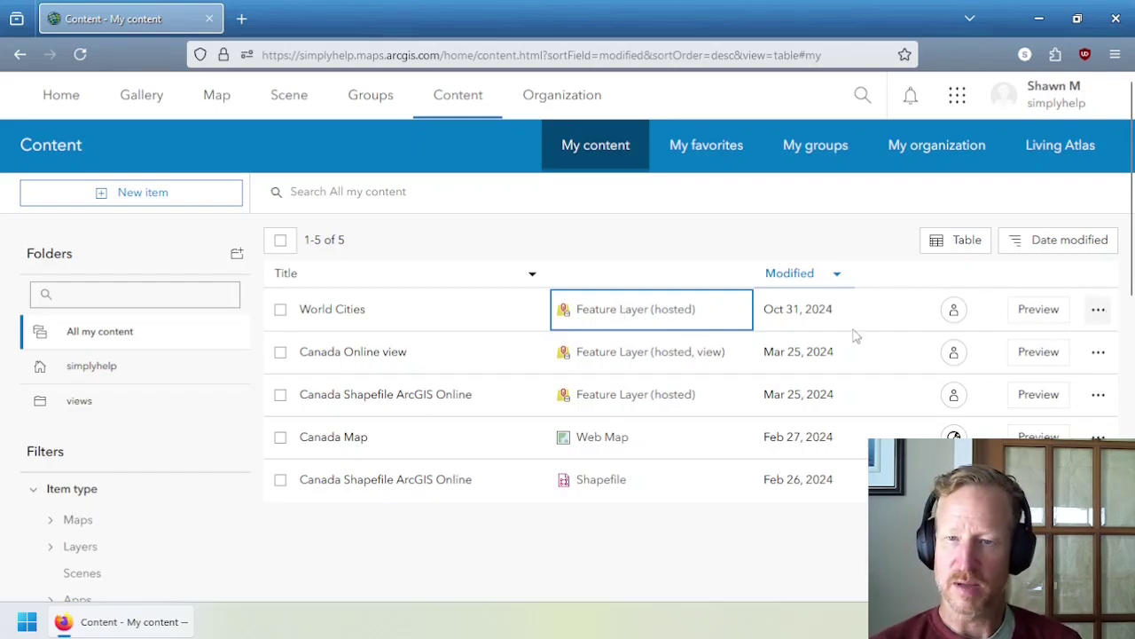
# - Browse World Cities' Open in ArcGIS Desktop, Create View Layer and Export Data options
pyautogui.click(340, 312)
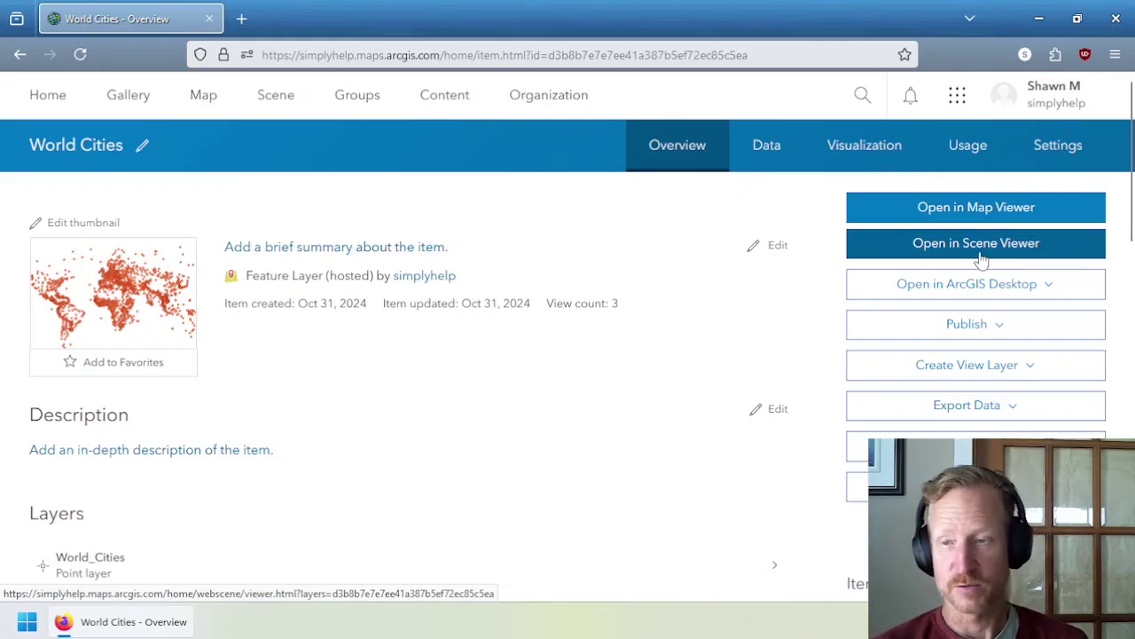
pyautogui.click(989, 286)
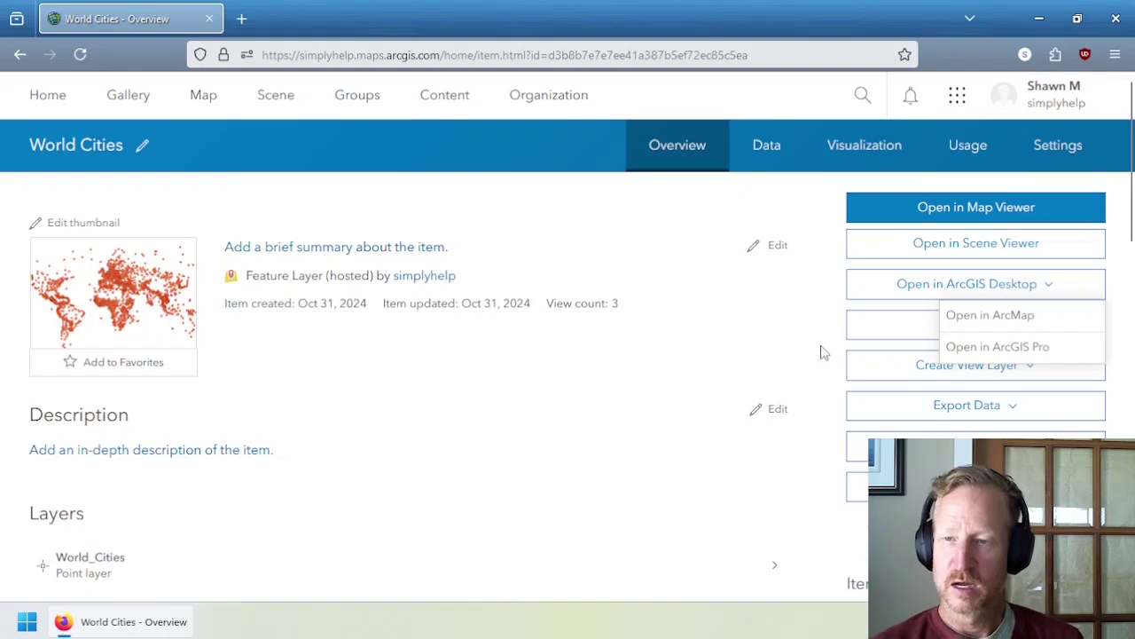
pyautogui.click(927, 367)
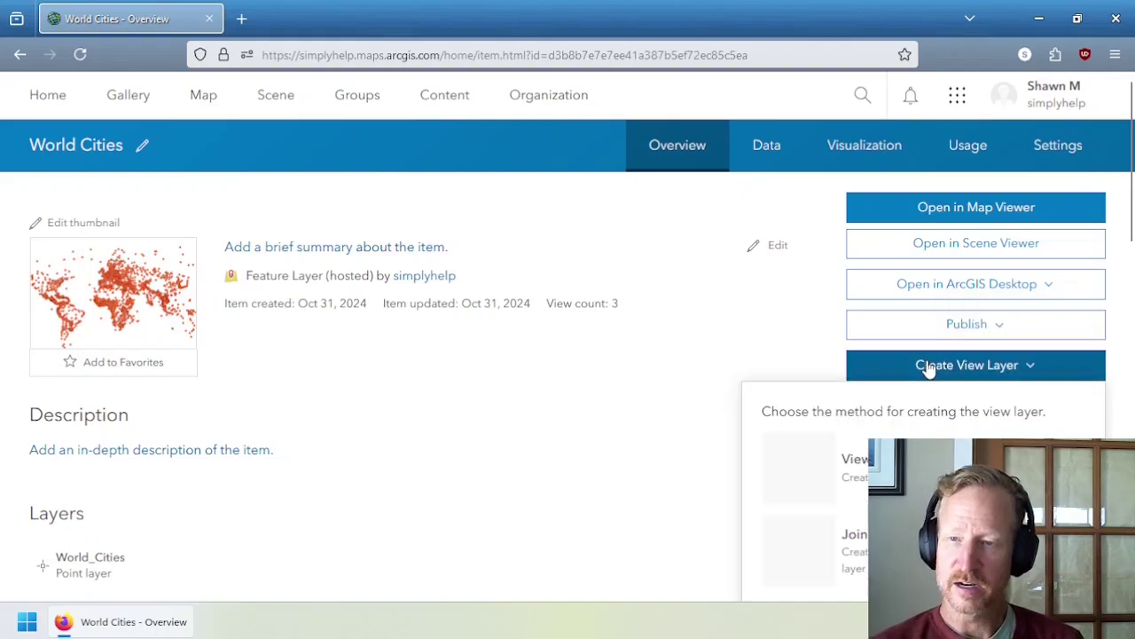
pyautogui.click(821, 352)
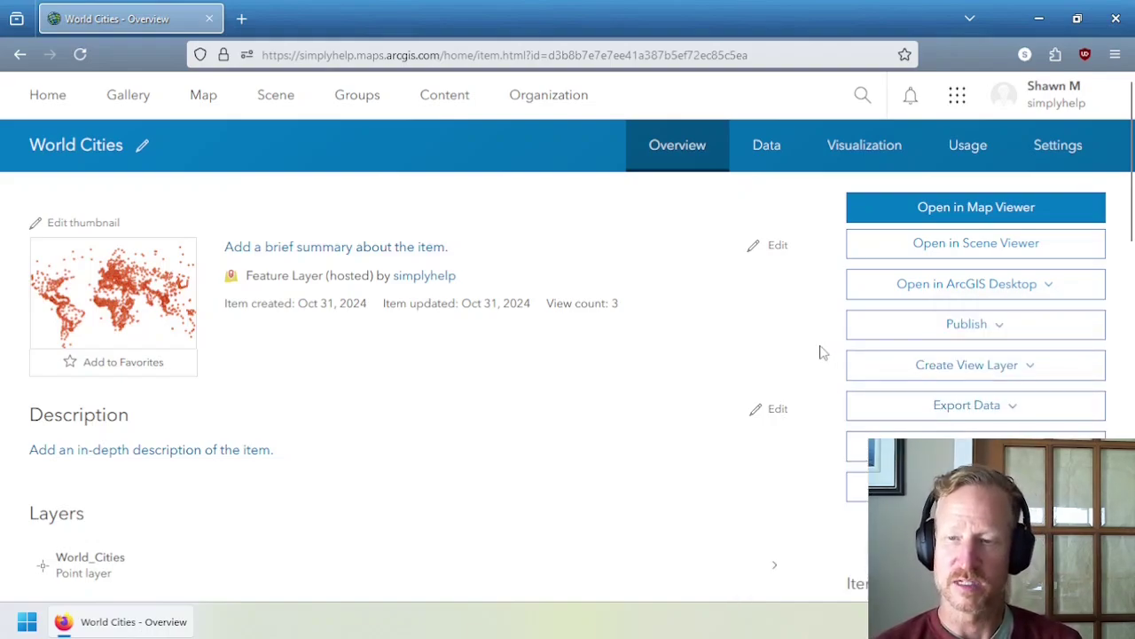
pyautogui.click(948, 408)
pyautogui.scroll(-1, 956, 428)
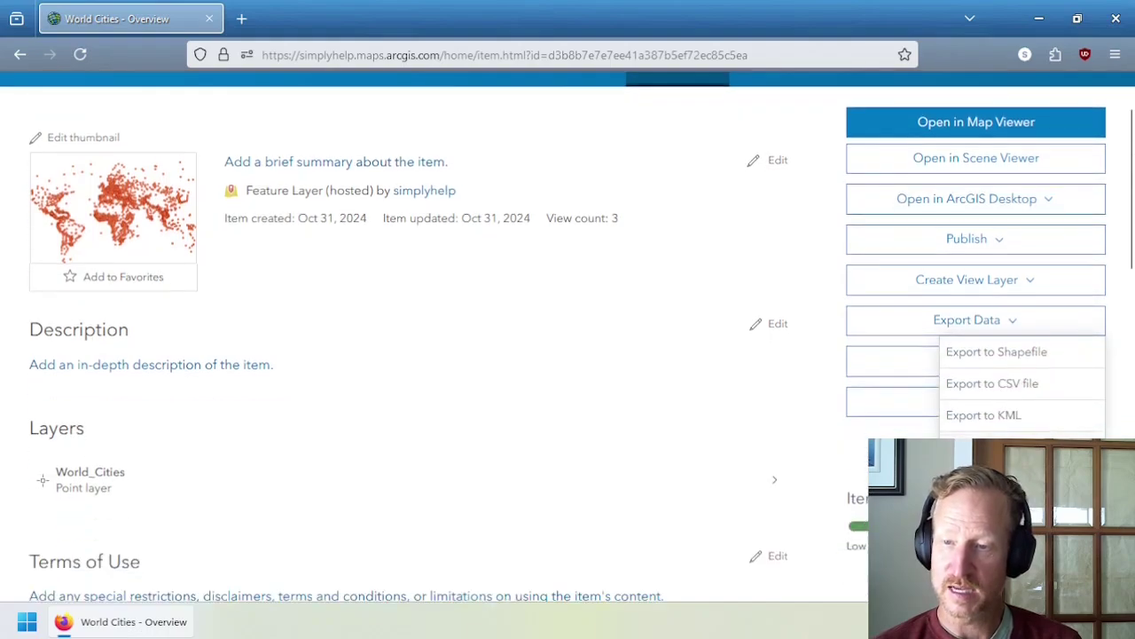
# - Export World Cities as a shapefile item titled 'World Cities Shapefile', then go to My content
pyautogui.click(998, 358)
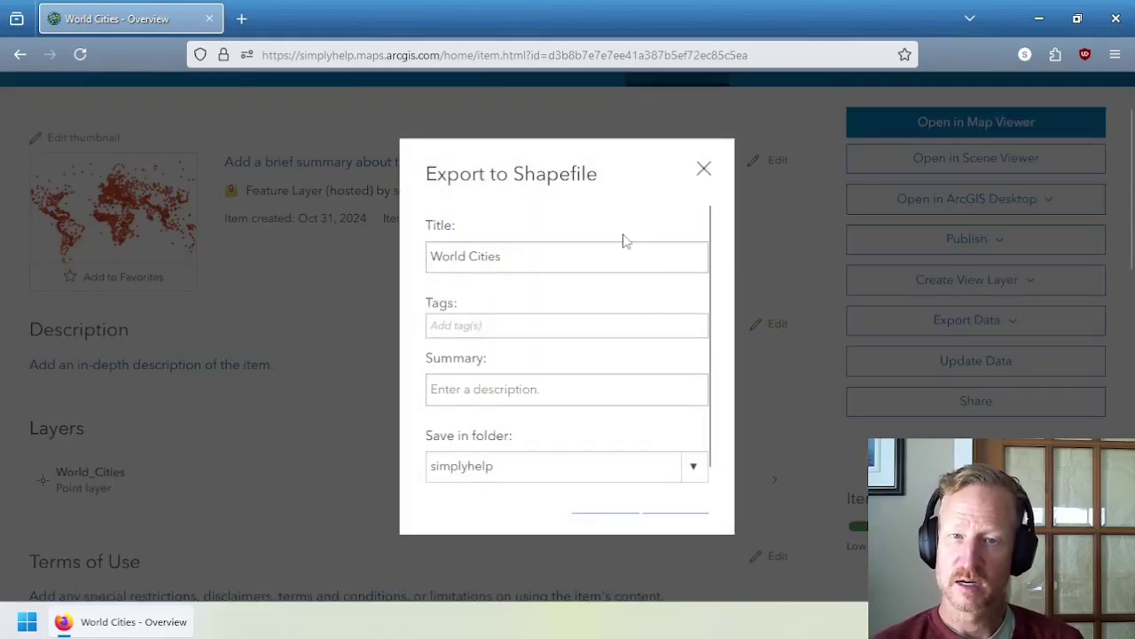
pyautogui.click(557, 255)
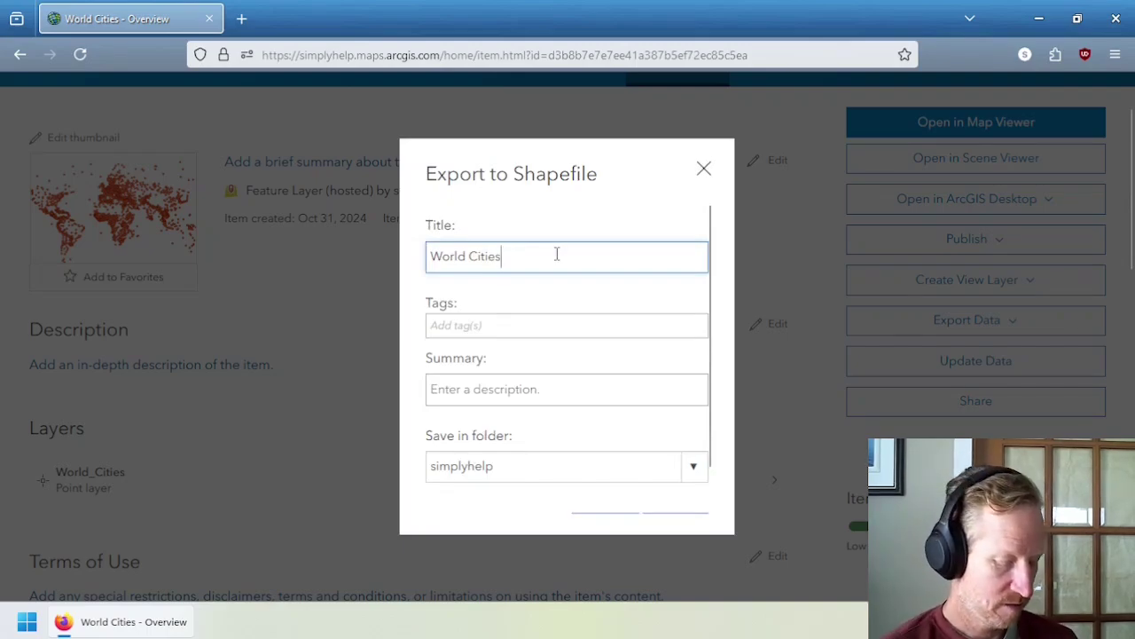
pyautogui.write('Shapefile')
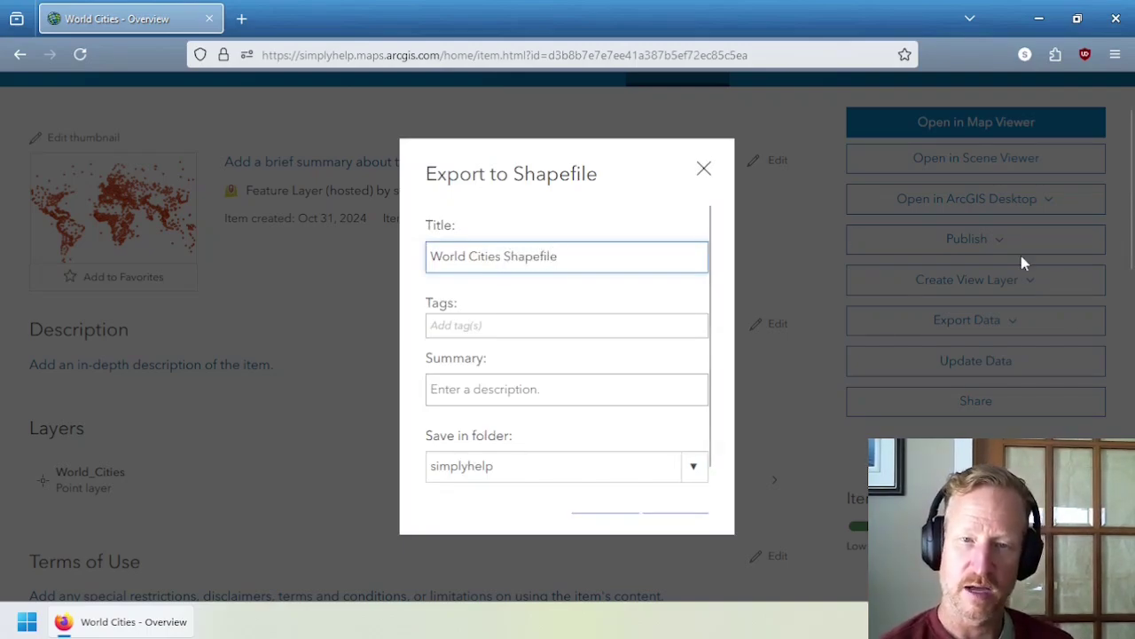
pyautogui.scroll(-1, 570, 353)
pyautogui.click(676, 493)
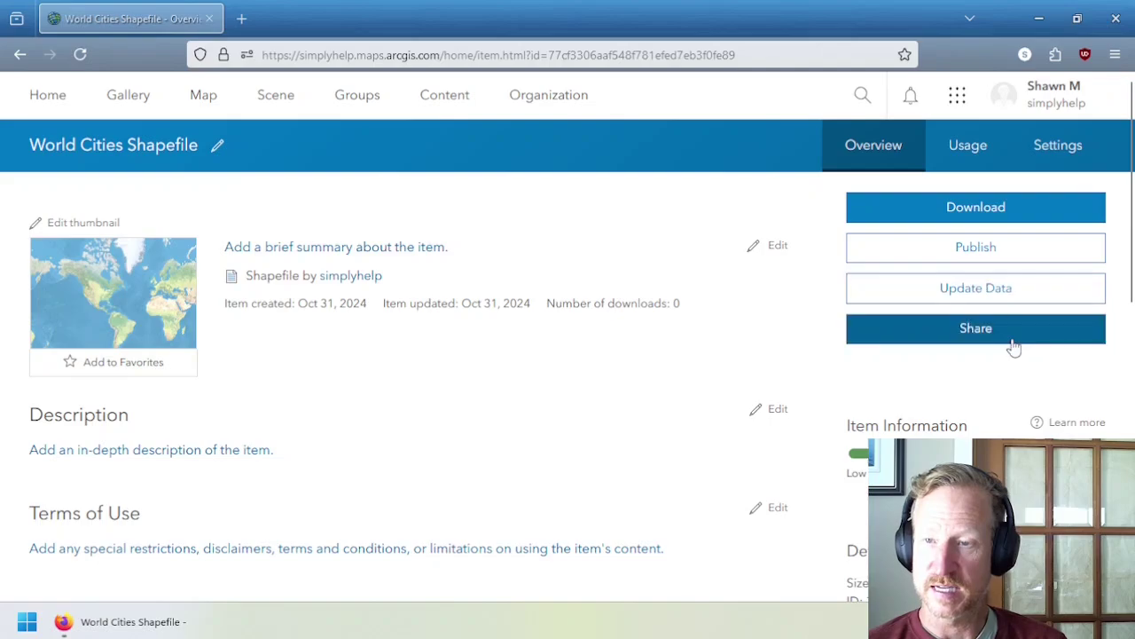
pyautogui.click(456, 100)
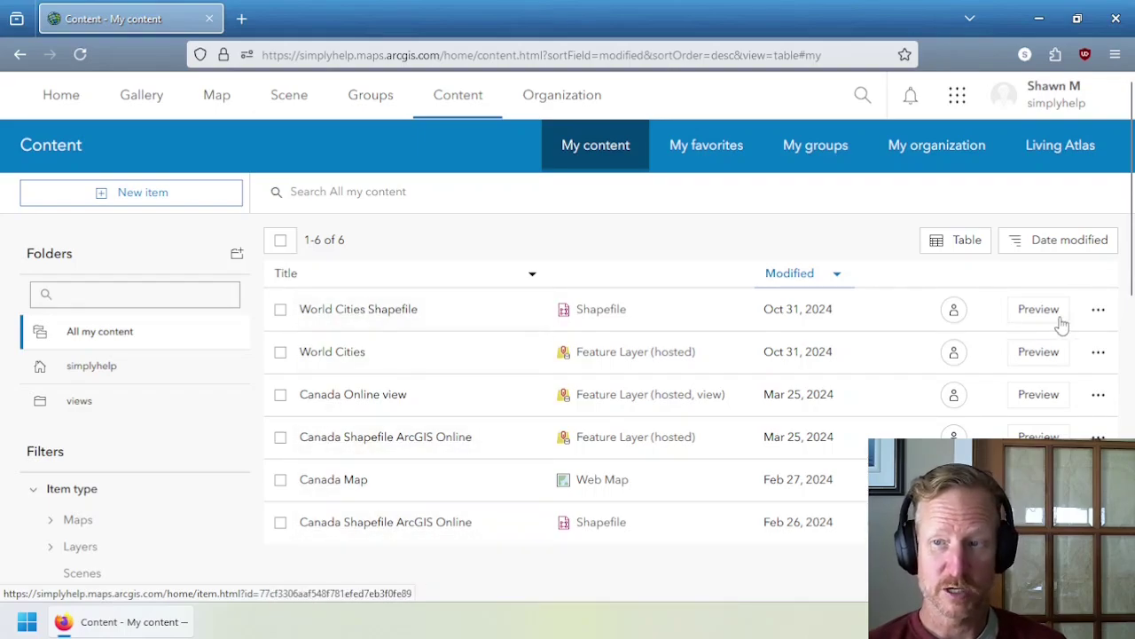
# - View the World Cities Shapefile item's details page, then return to the My content list
pyautogui.click(1098, 311)
pyautogui.click(1032, 349)
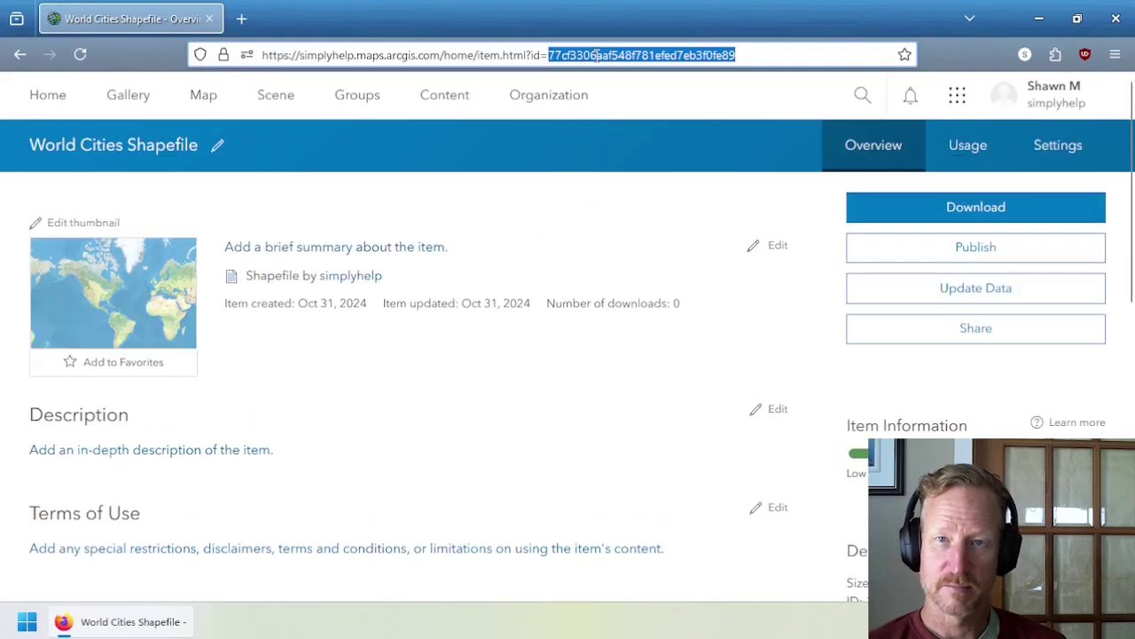
pyautogui.click(453, 106)
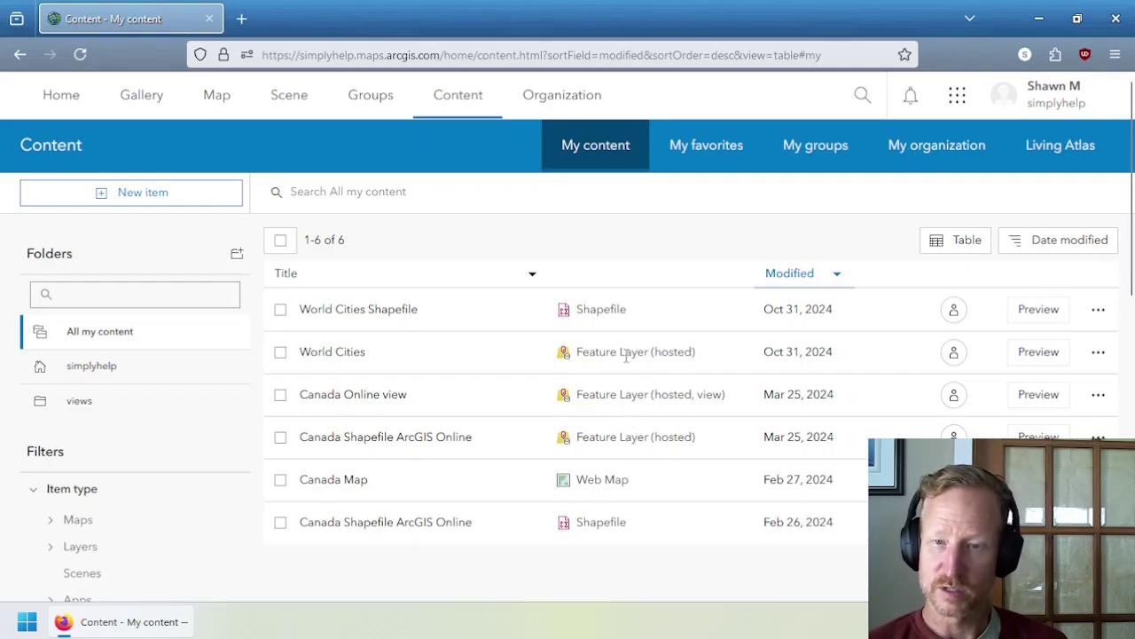
# - Open the World Cities layer in a new Map Viewer map and toggle its points off and on
pyautogui.click(1098, 352)
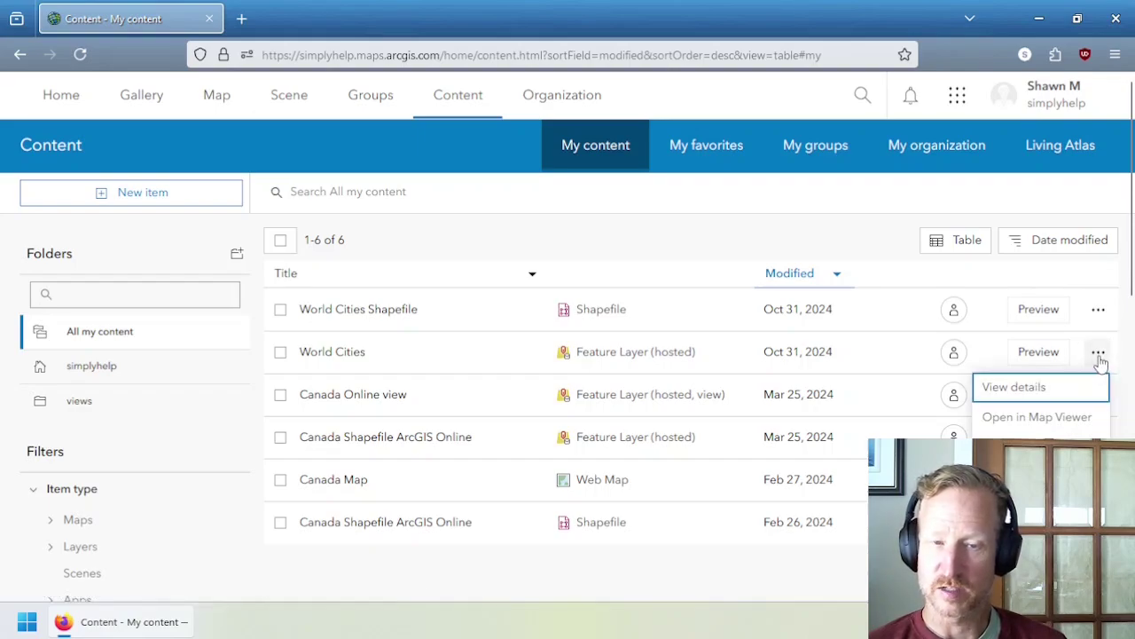
pyautogui.click(1053, 421)
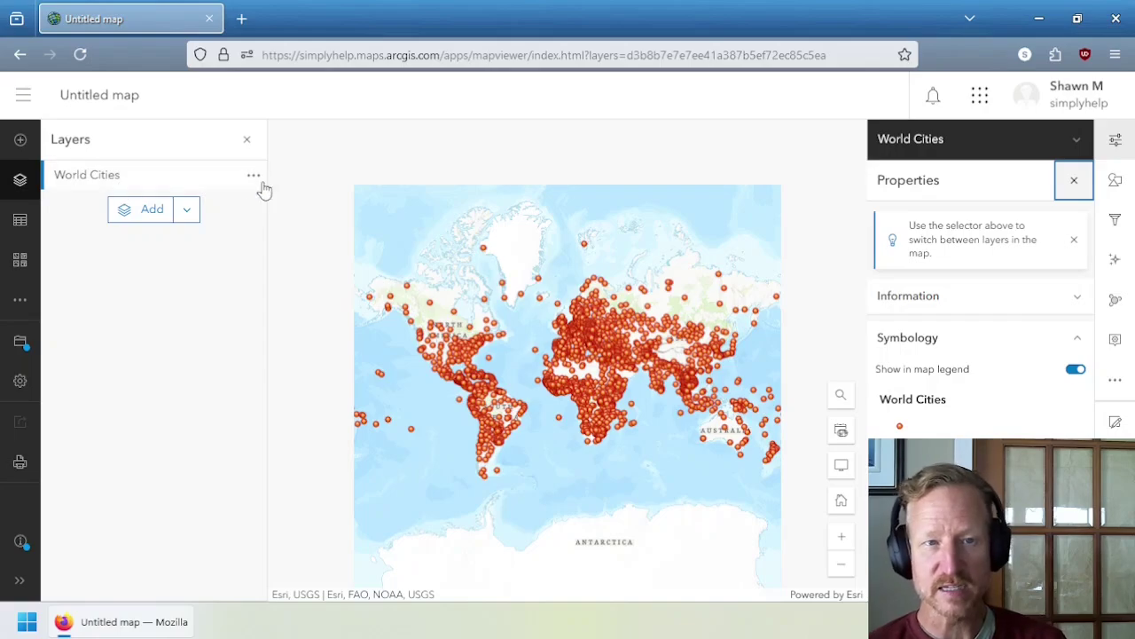
pyautogui.click(227, 176)
pyautogui.click(227, 176)
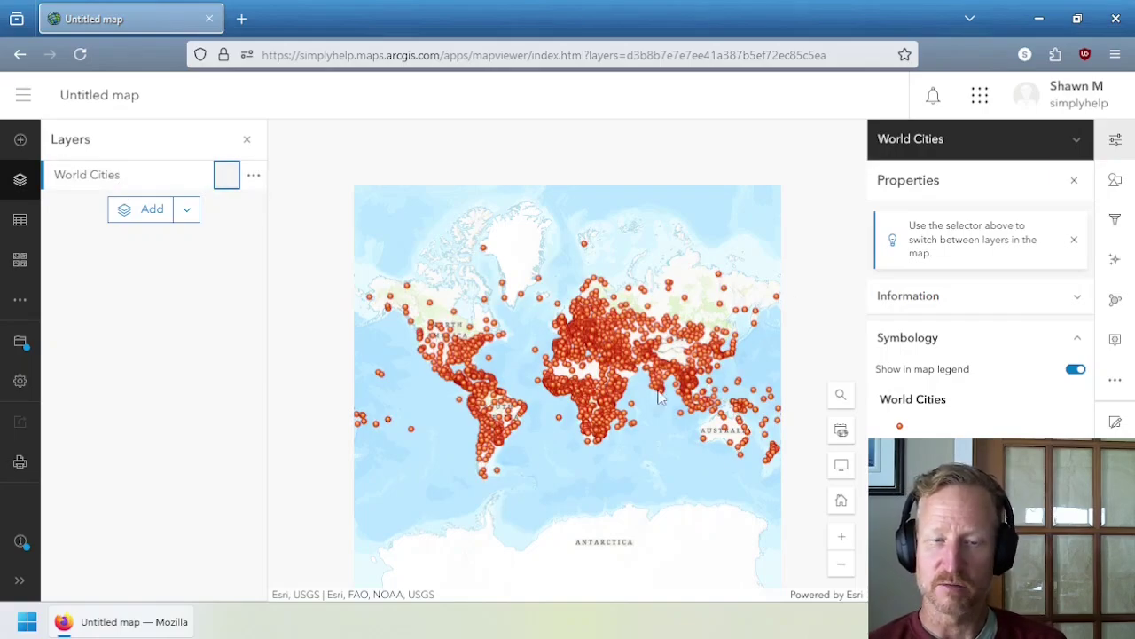
# - Add the Canada Shapefile ArcGIS Online layer from My content to the map
pyautogui.click(187, 213)
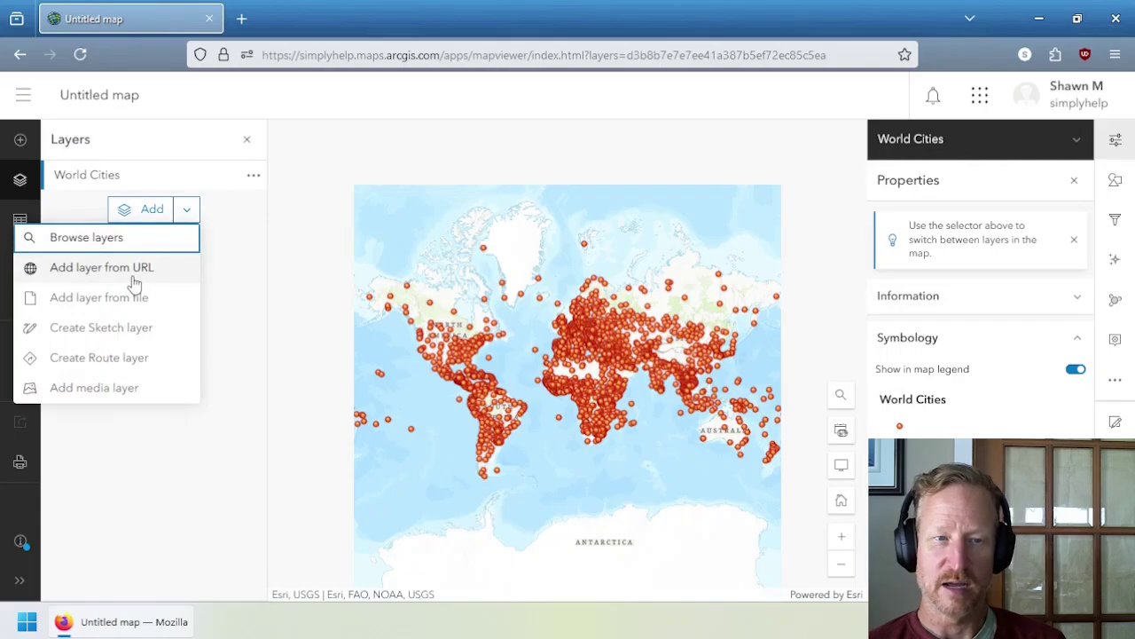
pyautogui.click(127, 247)
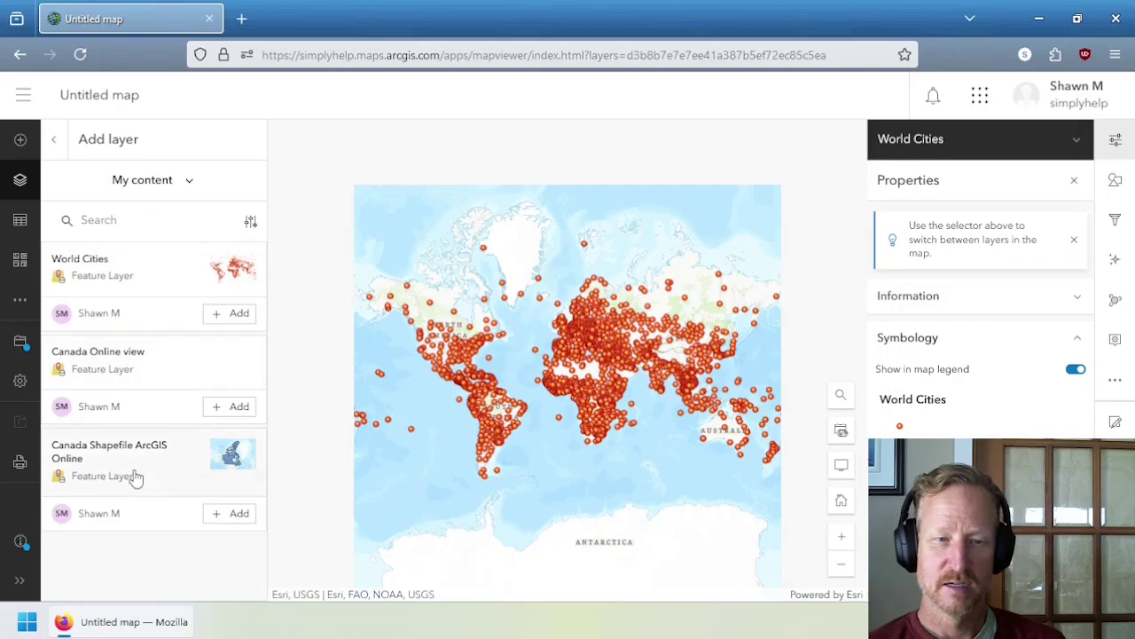
pyautogui.click(234, 518)
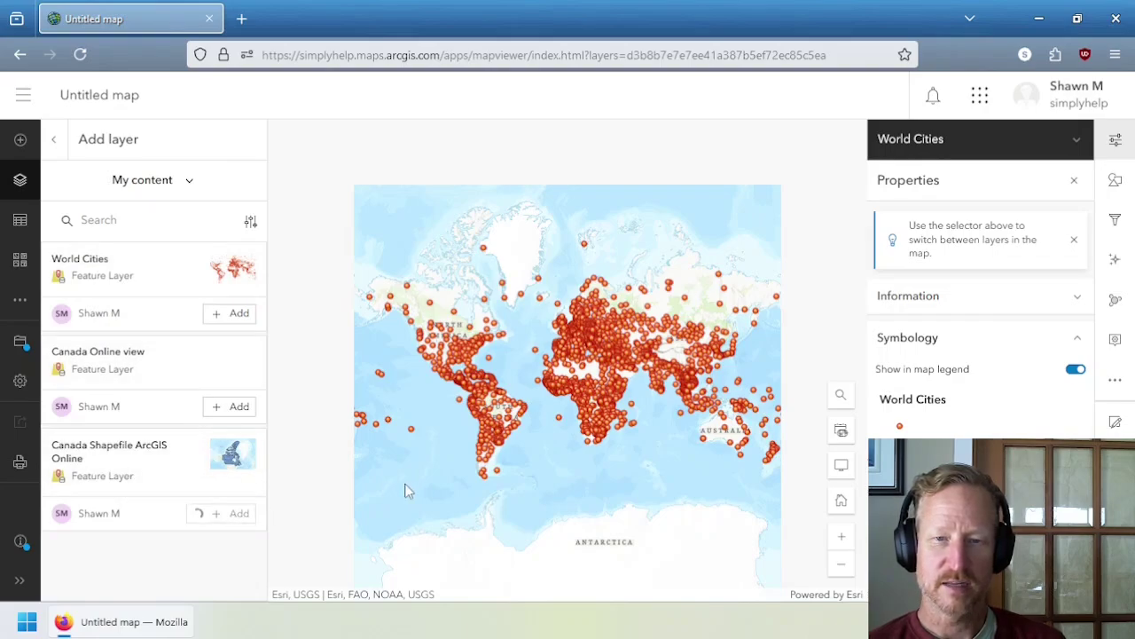
# - Move World Cities above the Canada layer and zoom and pan the map onto Canada
pyautogui.click(53, 139)
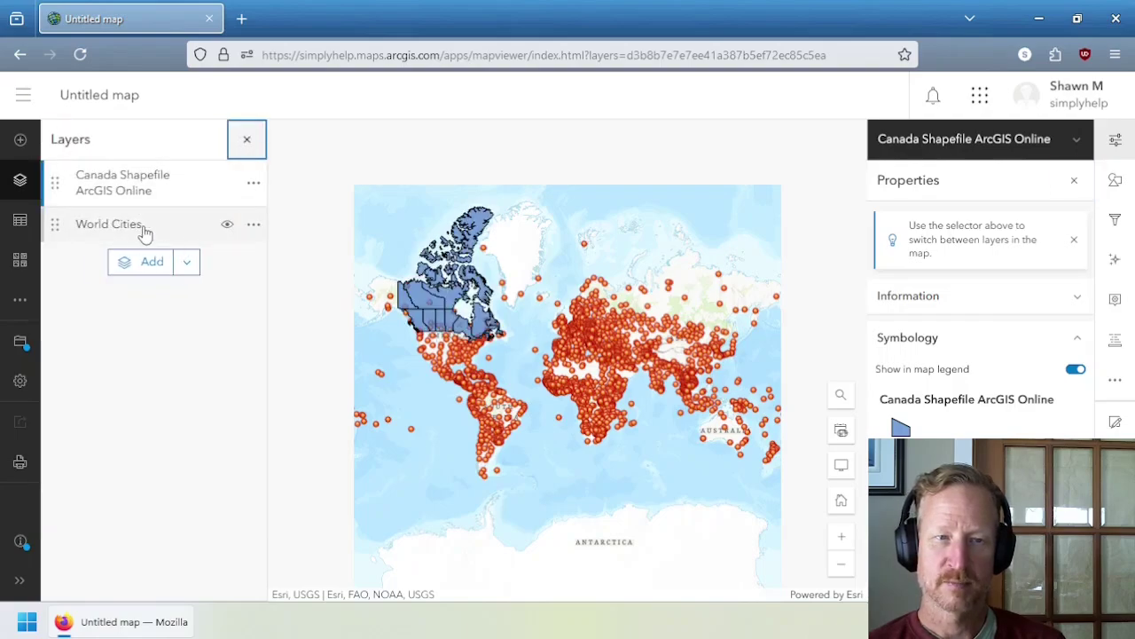
pyautogui.moveTo(55, 223); pyautogui.dragTo(58, 174)
pyautogui.scroll(2, 492, 342)
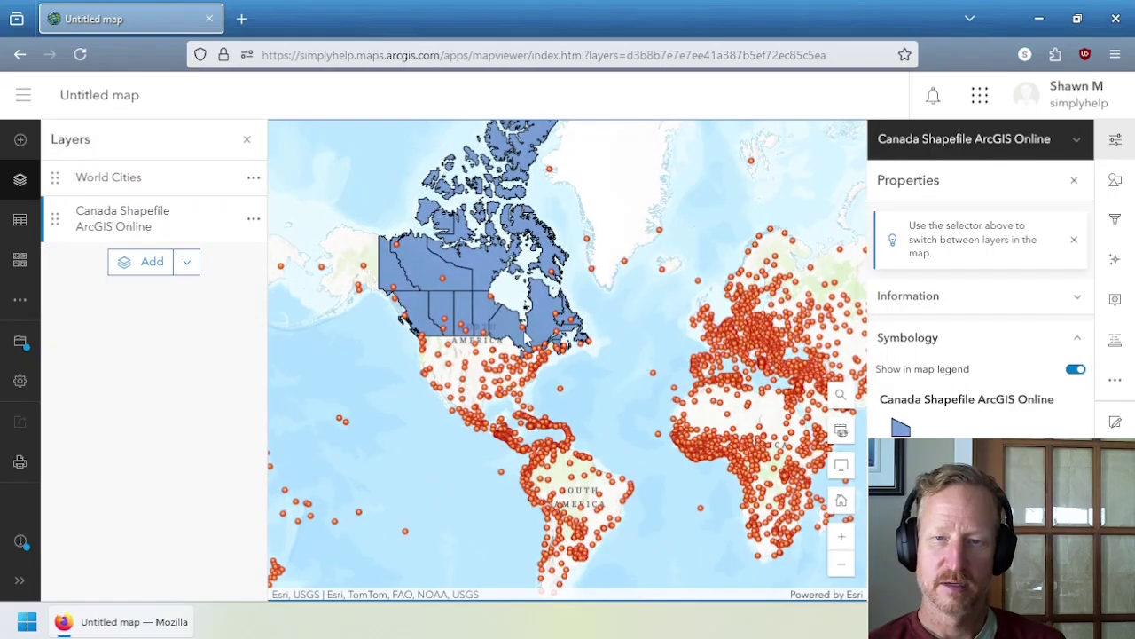
pyautogui.moveTo(629, 328); pyautogui.dragTo(696, 479)
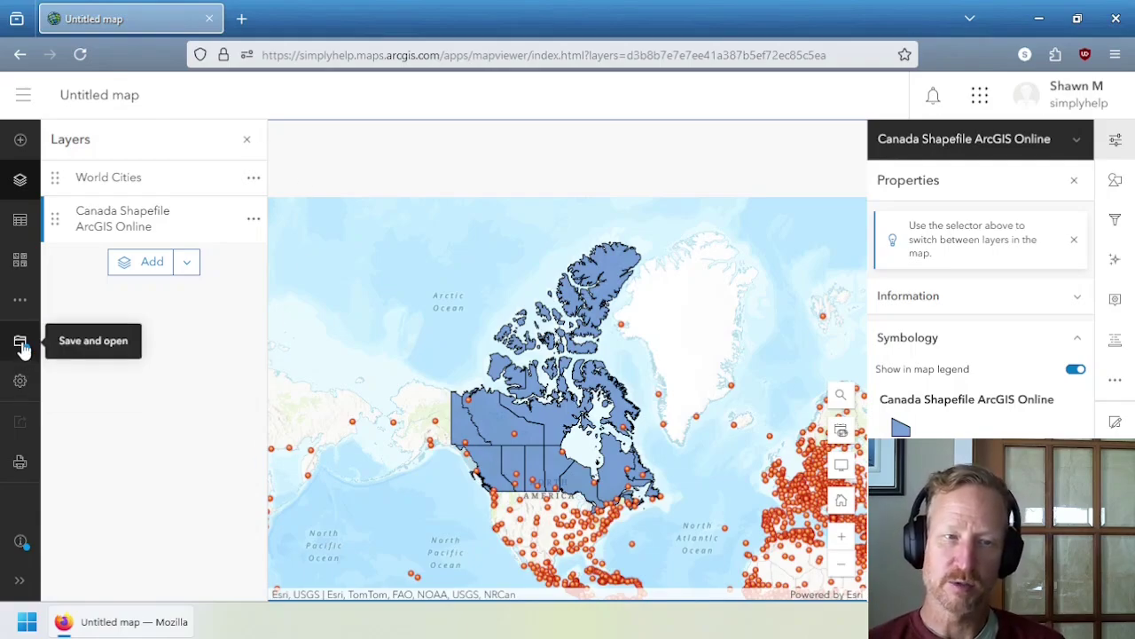
# - Save the map as a new web map titled 'Canada Map Example' with the tag 'Demo'
pyautogui.click(23, 349)
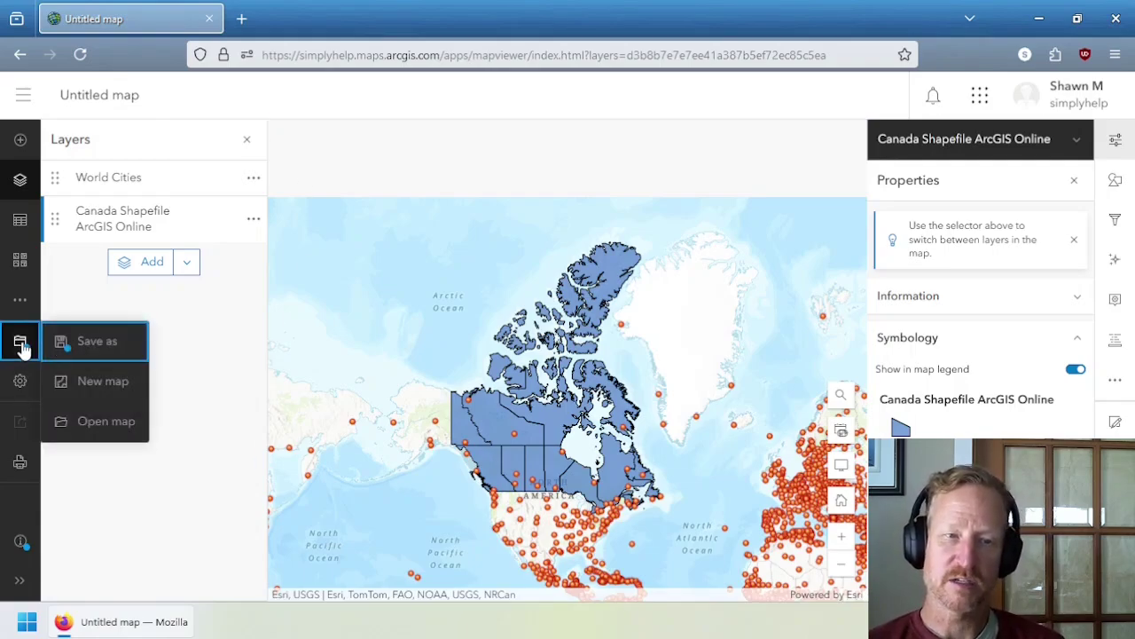
pyautogui.click(105, 344)
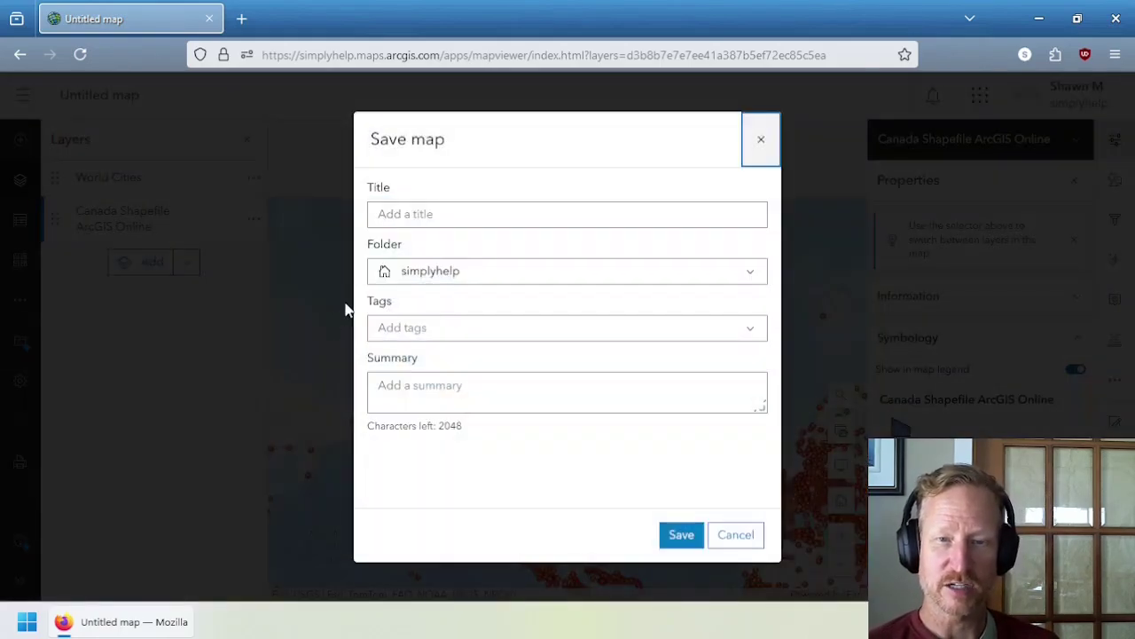
pyautogui.click(463, 213)
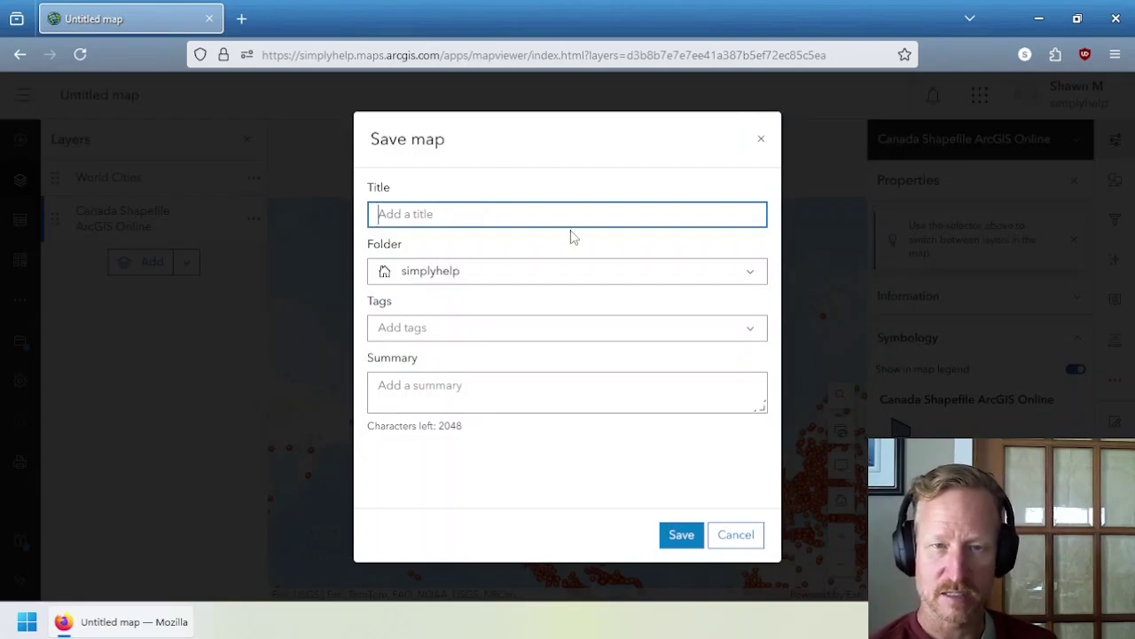
pyautogui.write('M')
pyautogui.press('BackSpace')
pyautogui.write('Canada Map Example')
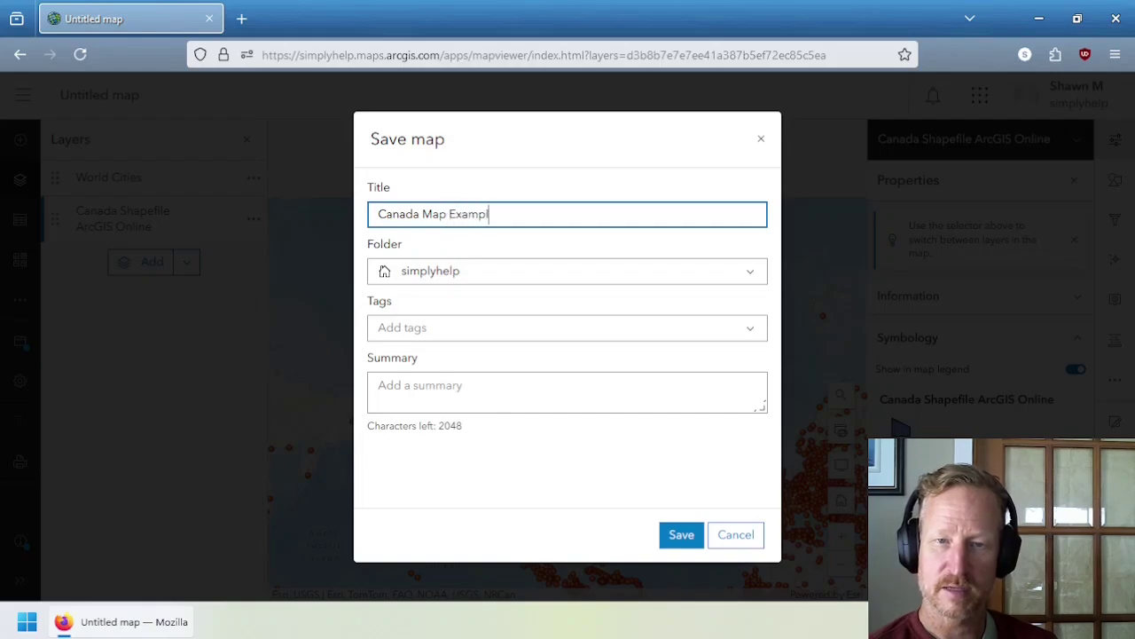
pyautogui.click(514, 328)
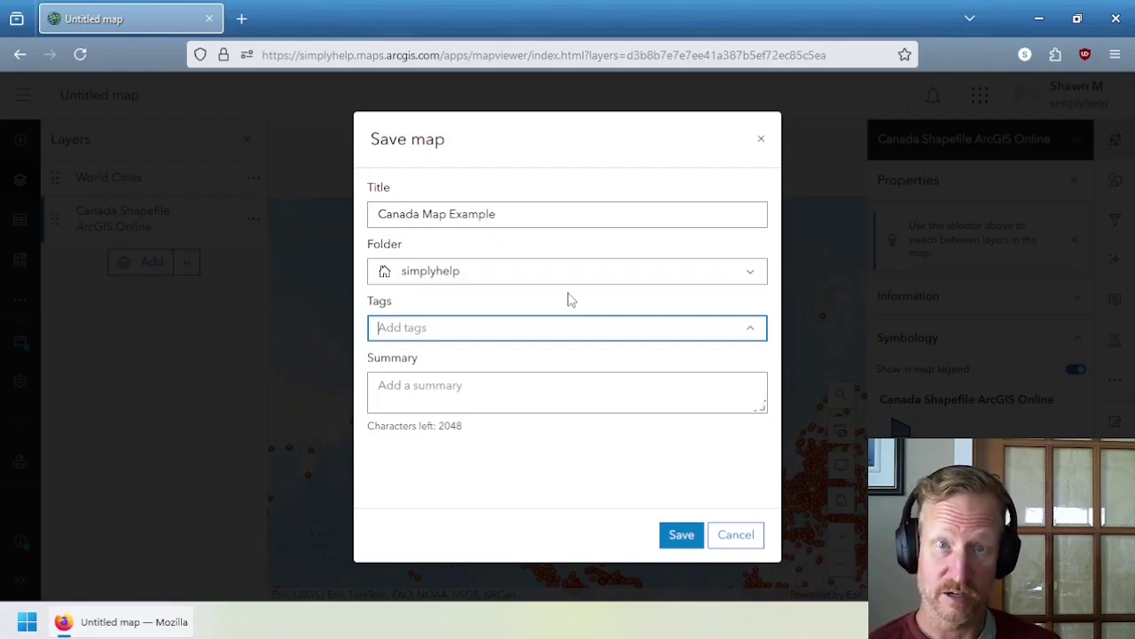
pyautogui.write('Demo')
pyautogui.press('Return')
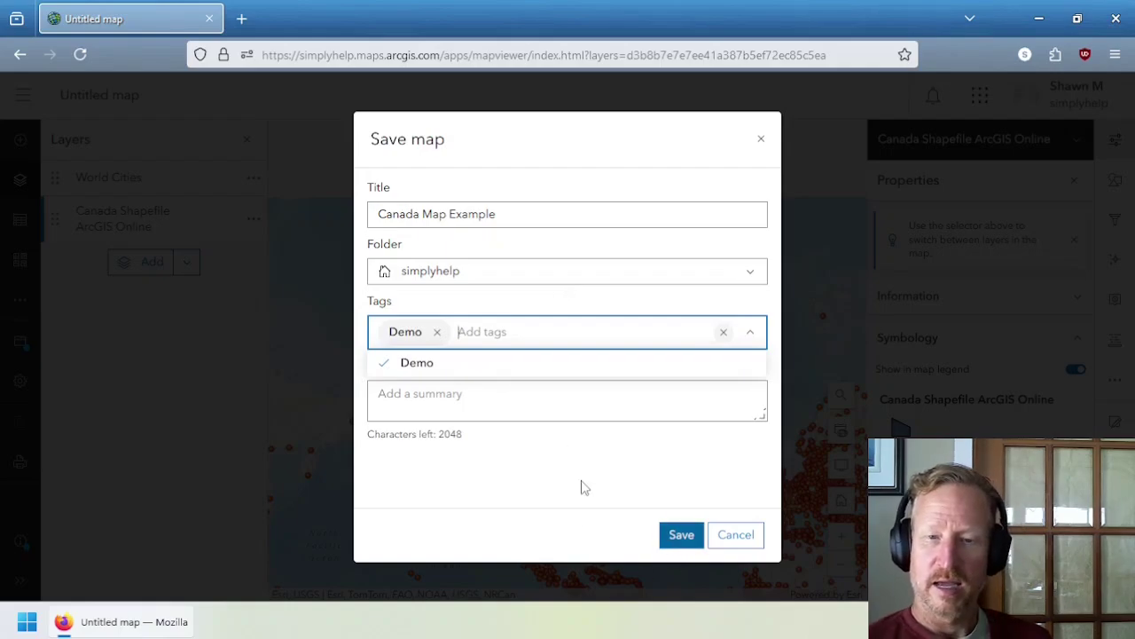
pyautogui.click(679, 536)
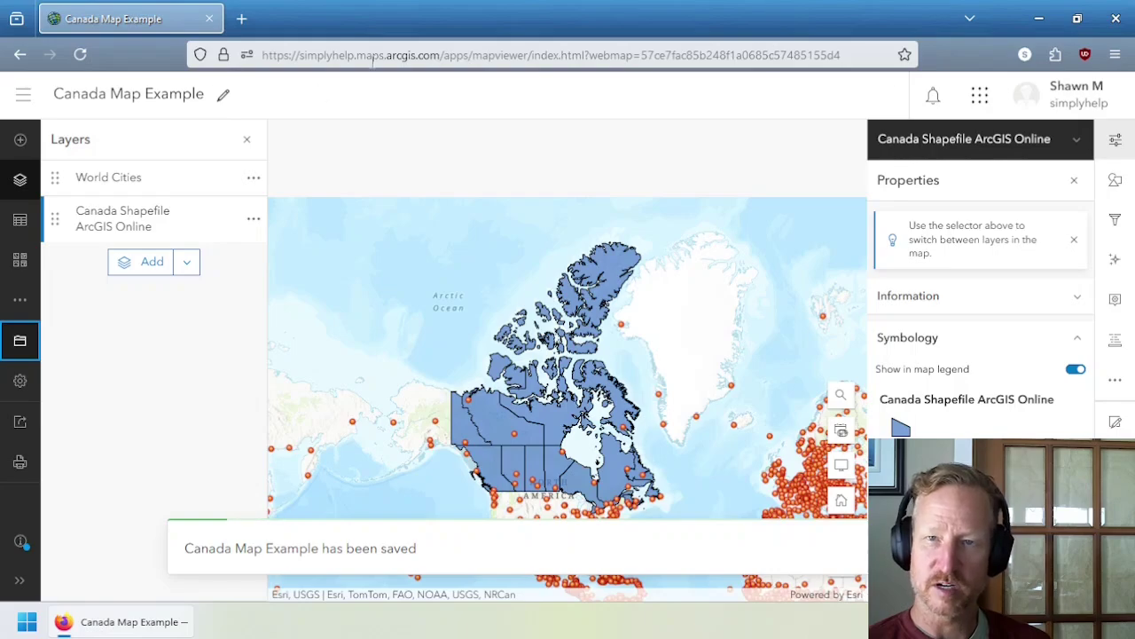
# - Return from Map Viewer to the My content list through the navigation menu
pyautogui.click(24, 98)
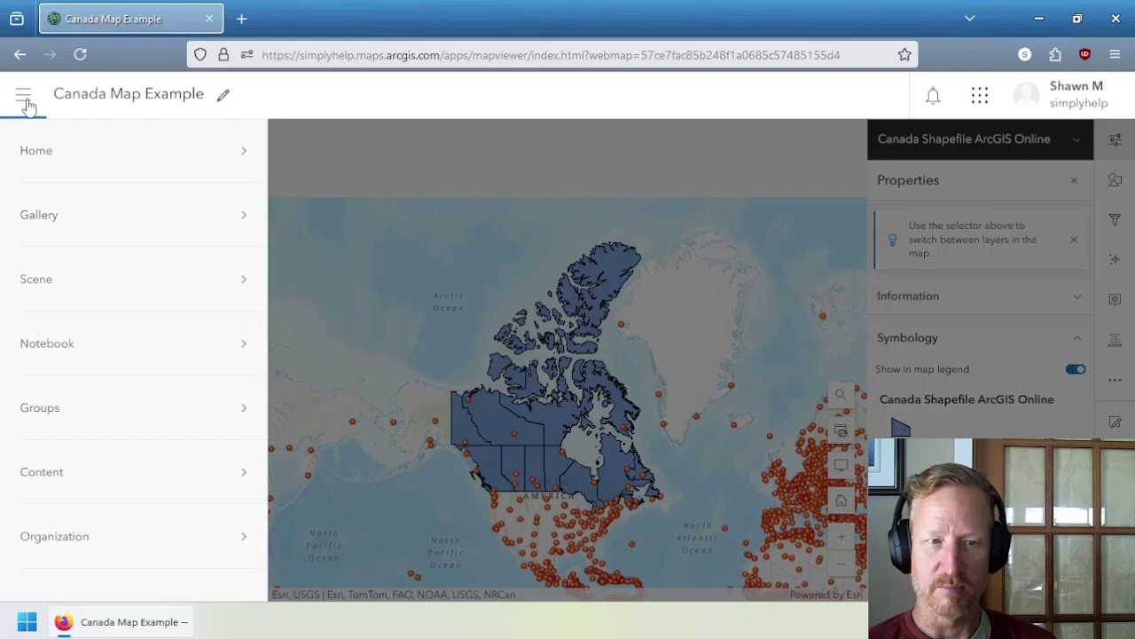
pyautogui.click(93, 477)
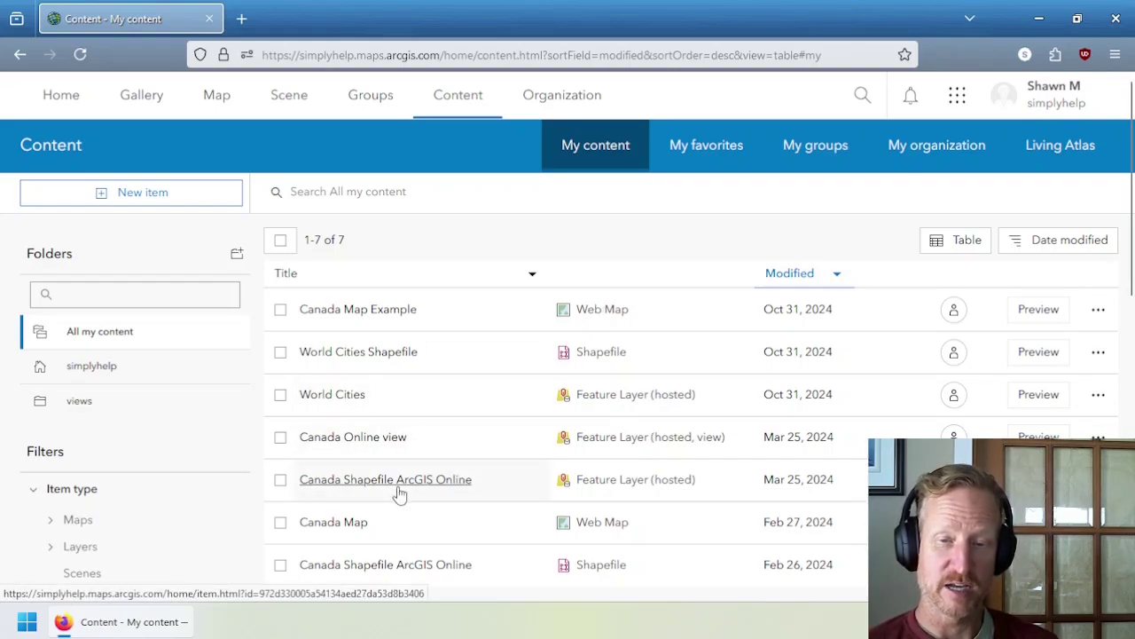
# - Open the Canada Map Example item page and review its World Cities, Canada Shapefile and Topographic layers
pyautogui.click(281, 480)
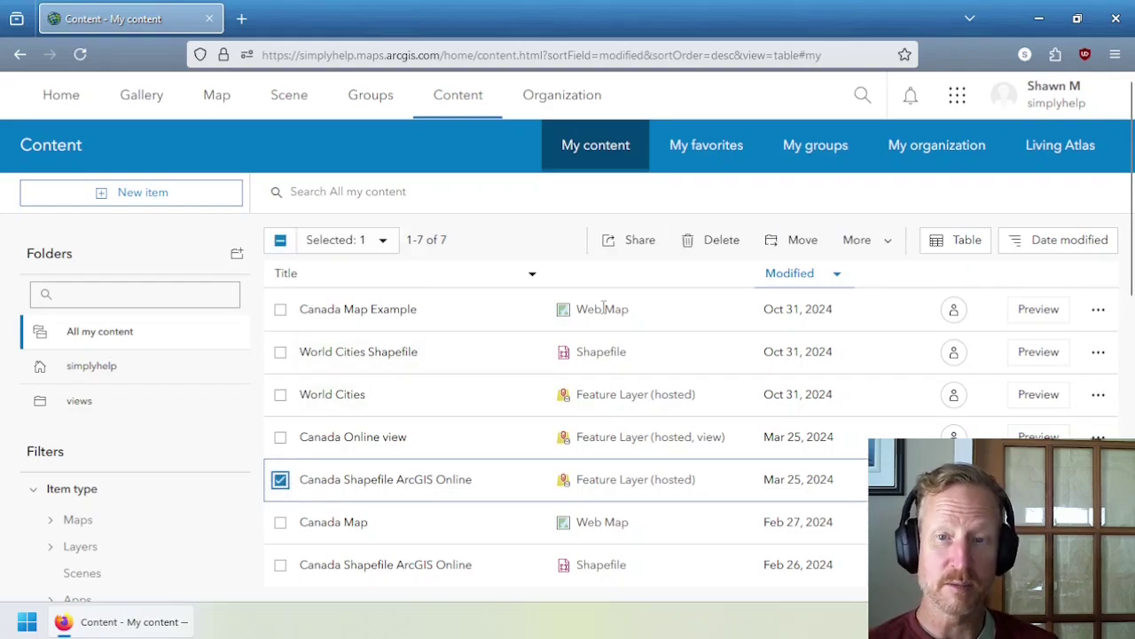
pyautogui.click(280, 480)
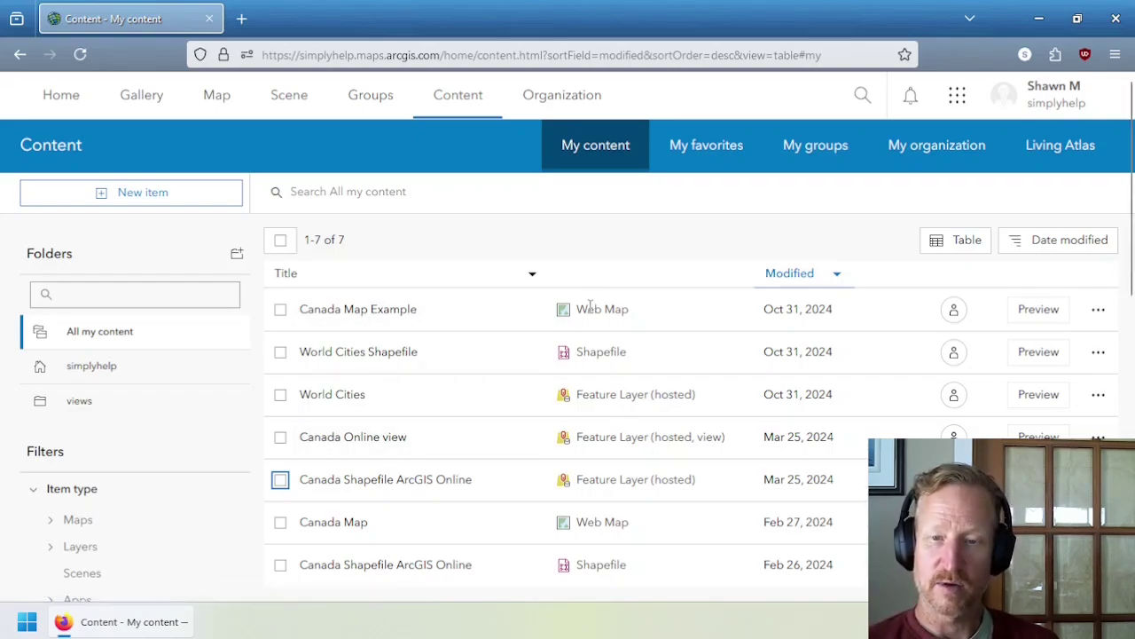
pyautogui.click(346, 317)
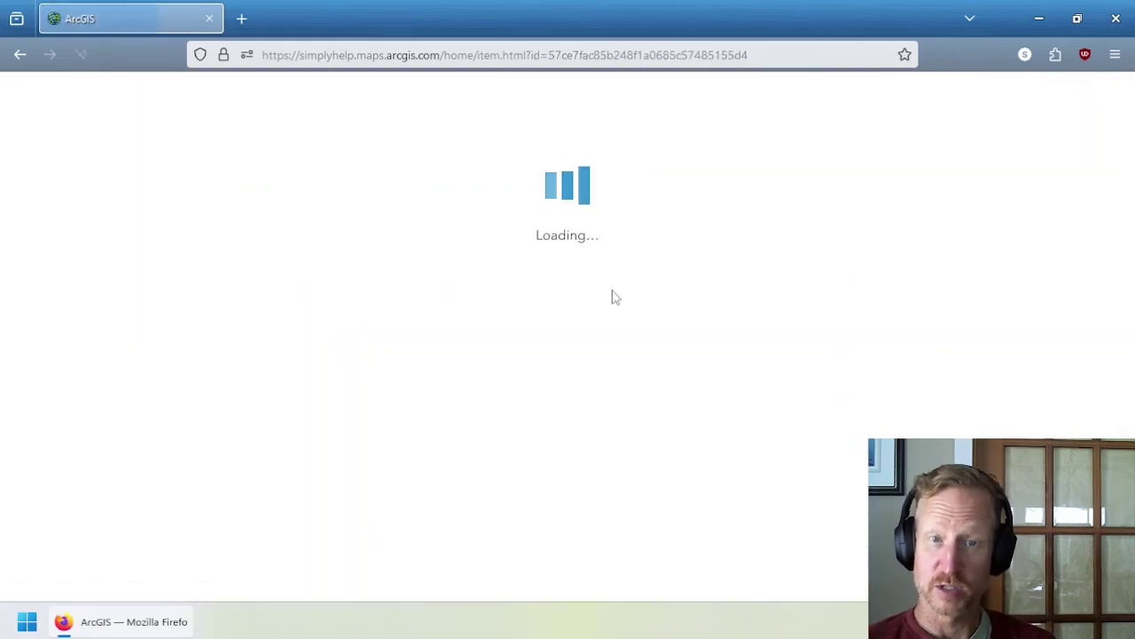
pyautogui.scroll(-2, 400, 388)
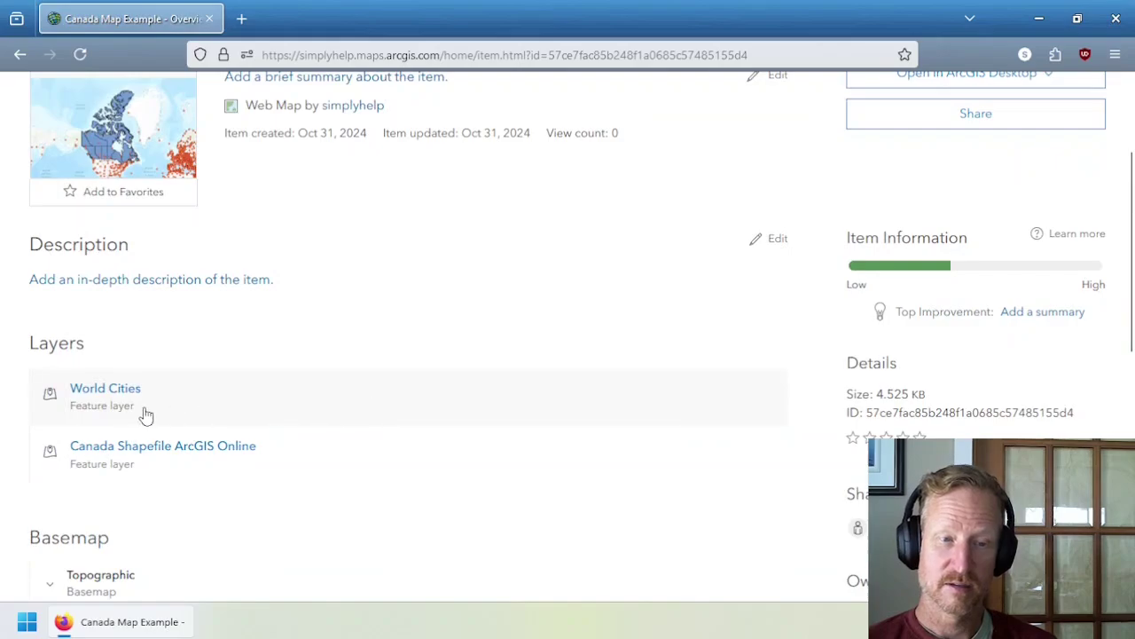
pyautogui.scroll(2, 177, 320)
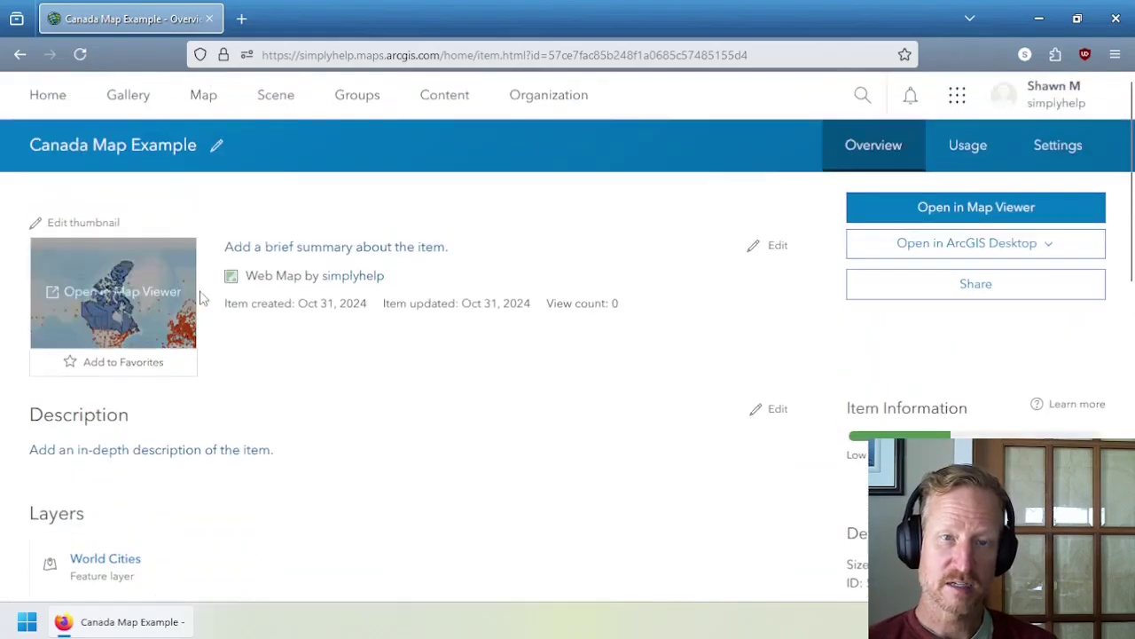
pyautogui.moveTo(248, 278); pyautogui.dragTo(286, 278)
pyautogui.scroll(-3, 177, 372)
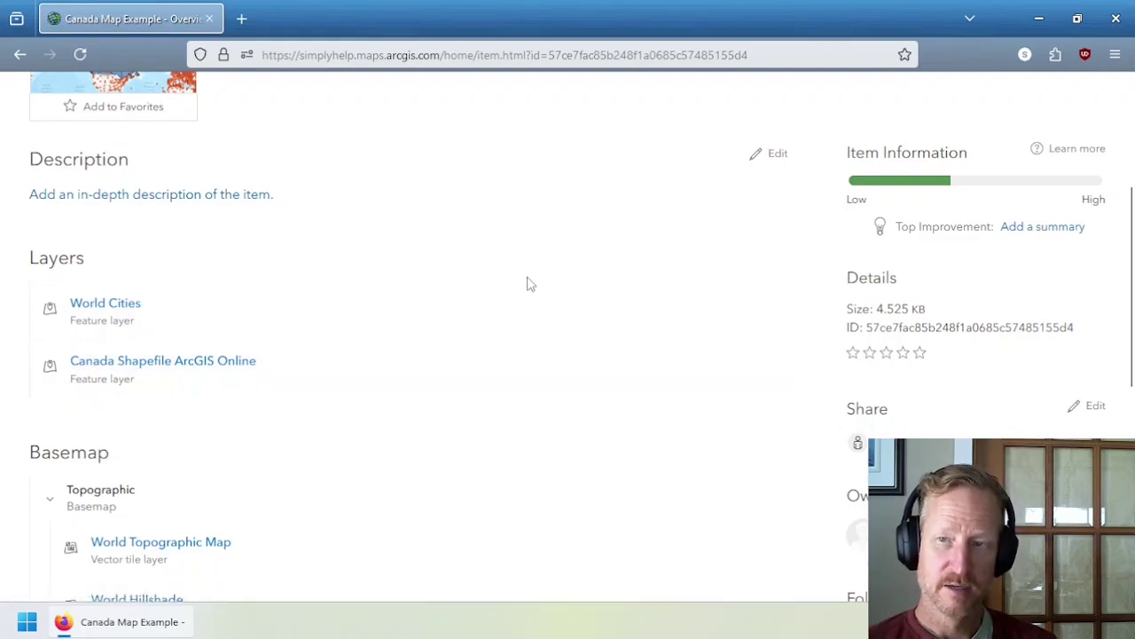
# - Go back to My content and check Canada Map Example's current owner-only sharing level
pyautogui.hotkey('alt', 'Left')
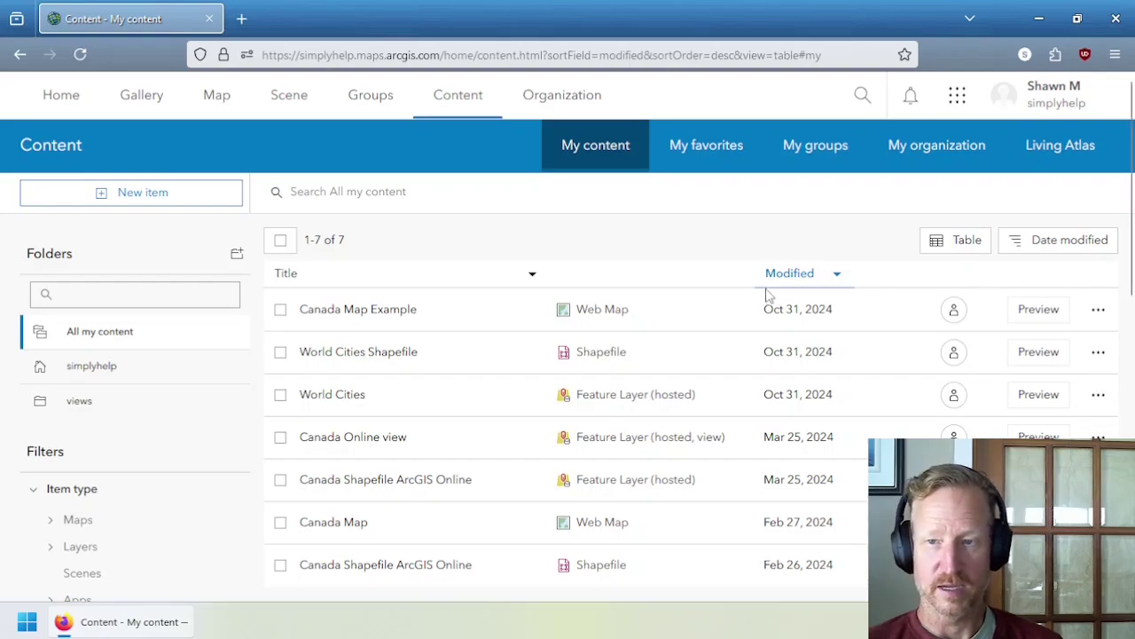
pyautogui.moveTo(961, 327)
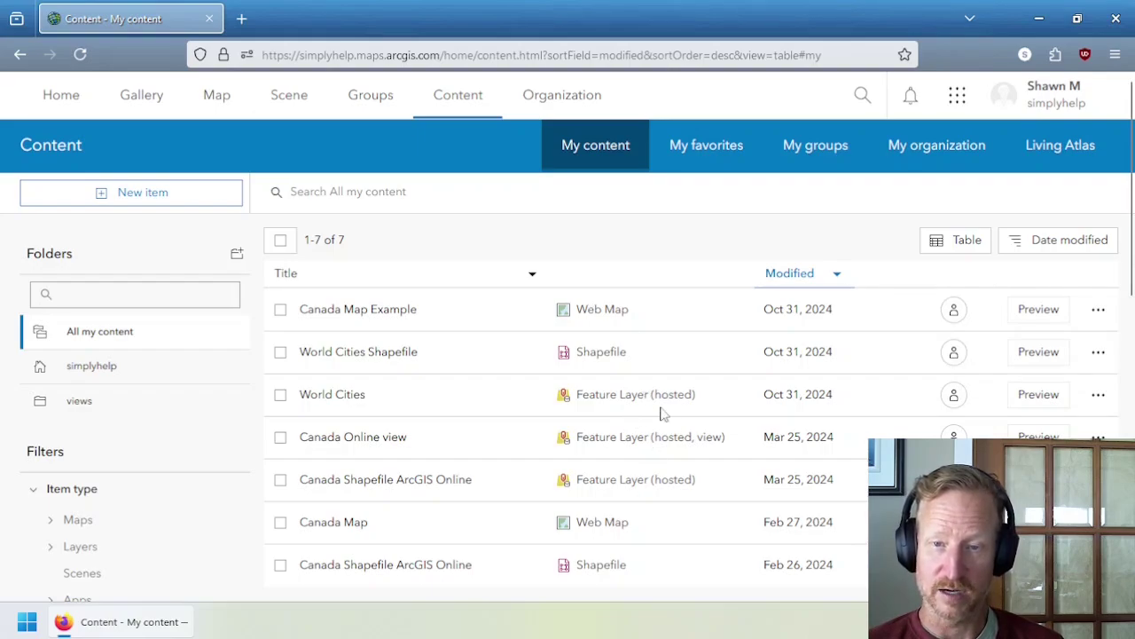
# - Share Canada Map Example with the Organization and review its referenced layers' sharing
pyautogui.click(958, 310)
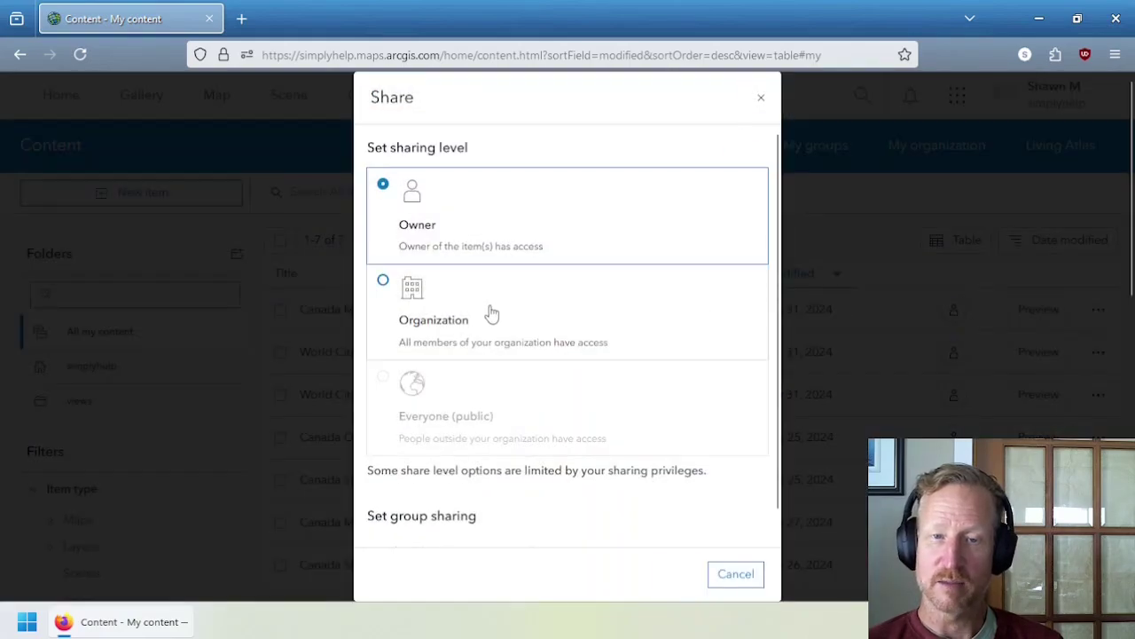
pyautogui.click(490, 312)
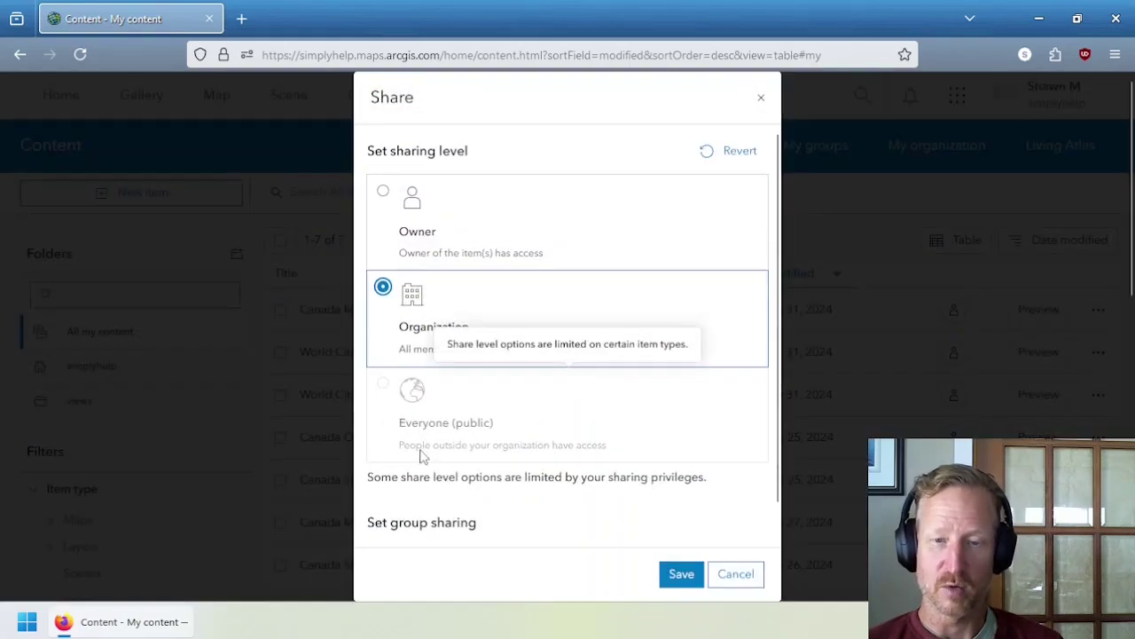
pyautogui.click(685, 577)
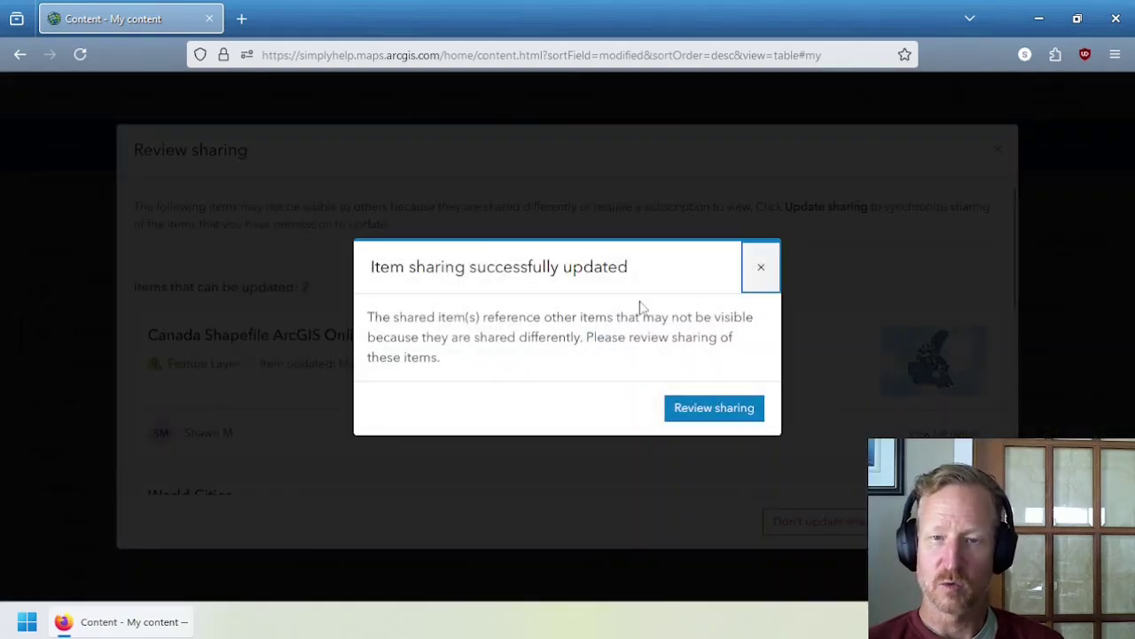
pyautogui.click(712, 410)
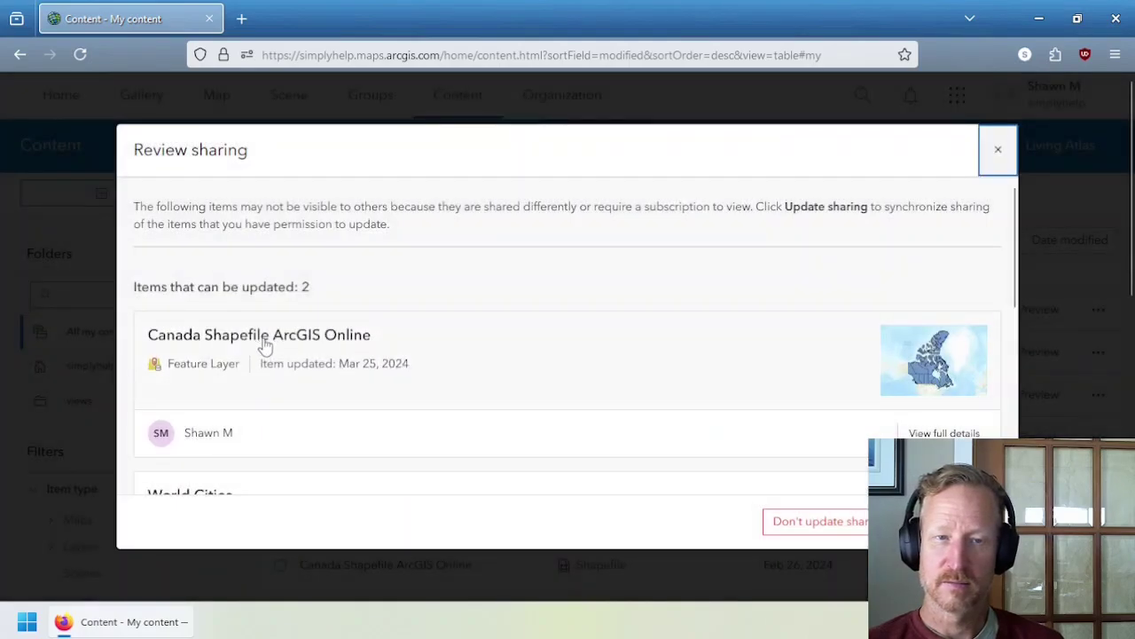
pyautogui.scroll(-4, 263, 347)
pyautogui.scroll(2, 257, 363)
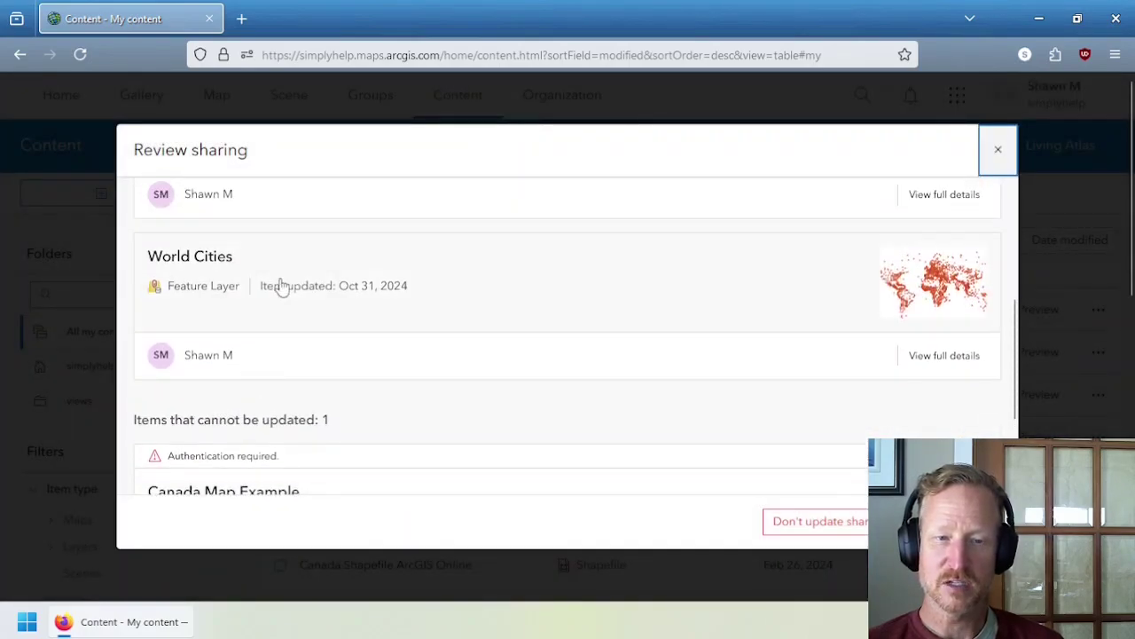
pyautogui.scroll(-3, 280, 286)
pyautogui.press('Escape')
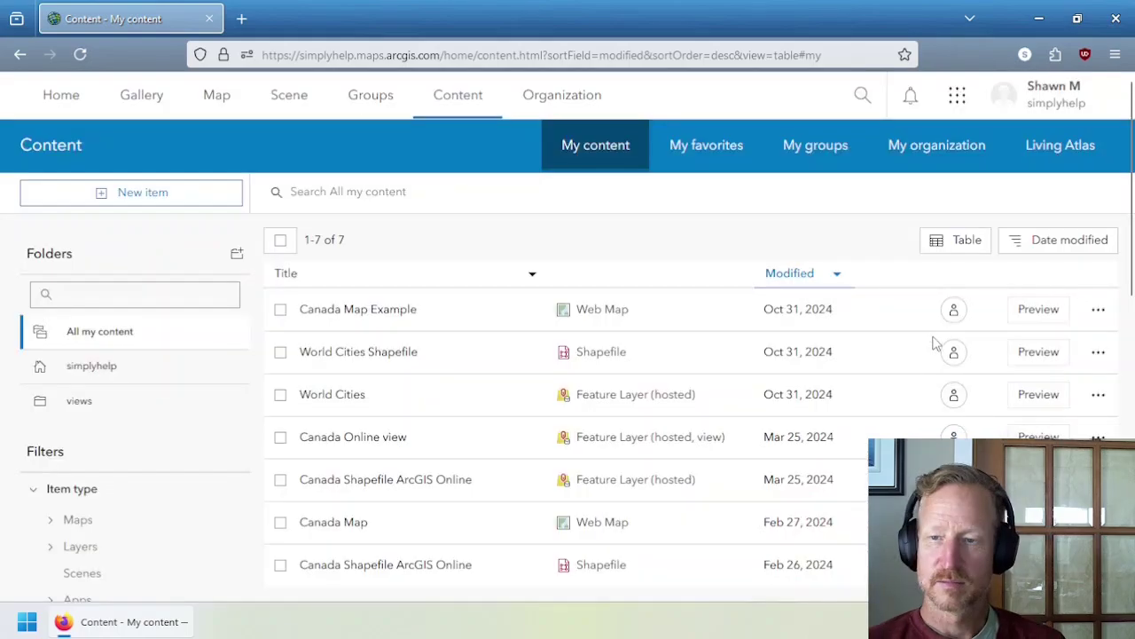
# - View the other organization's My content list of nine items, including Hurricane Map
pyautogui.moveTo(956, 317)
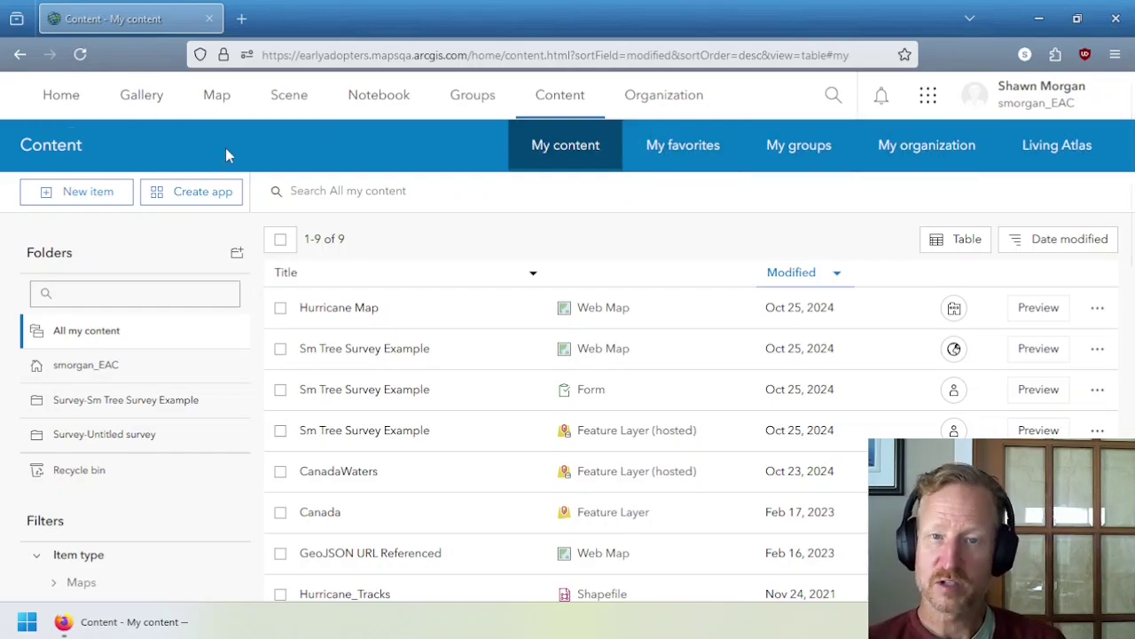
pyautogui.click(928, 96)
pyautogui.scroll(-5, 804, 391)
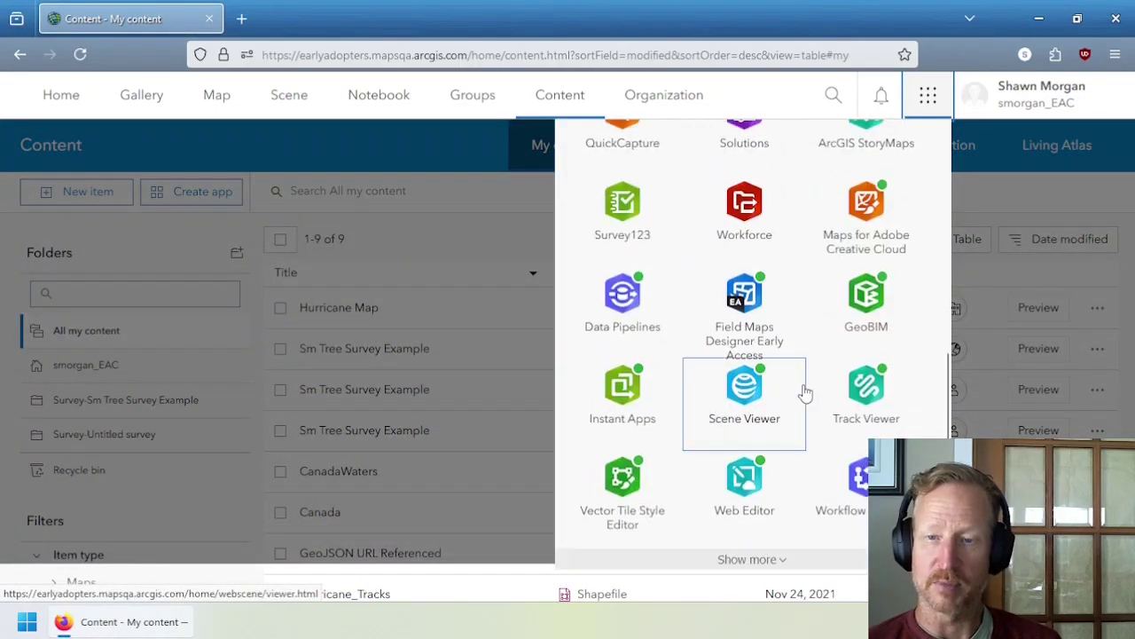
pyautogui.scroll(5, 804, 393)
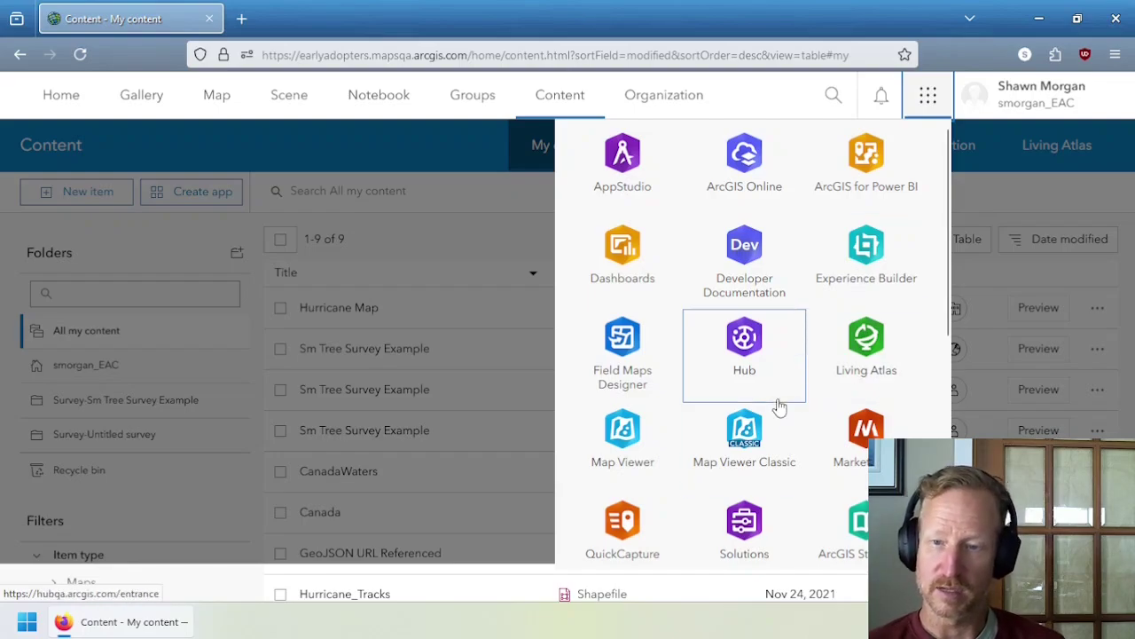
pyautogui.scroll(-3, 626, 532)
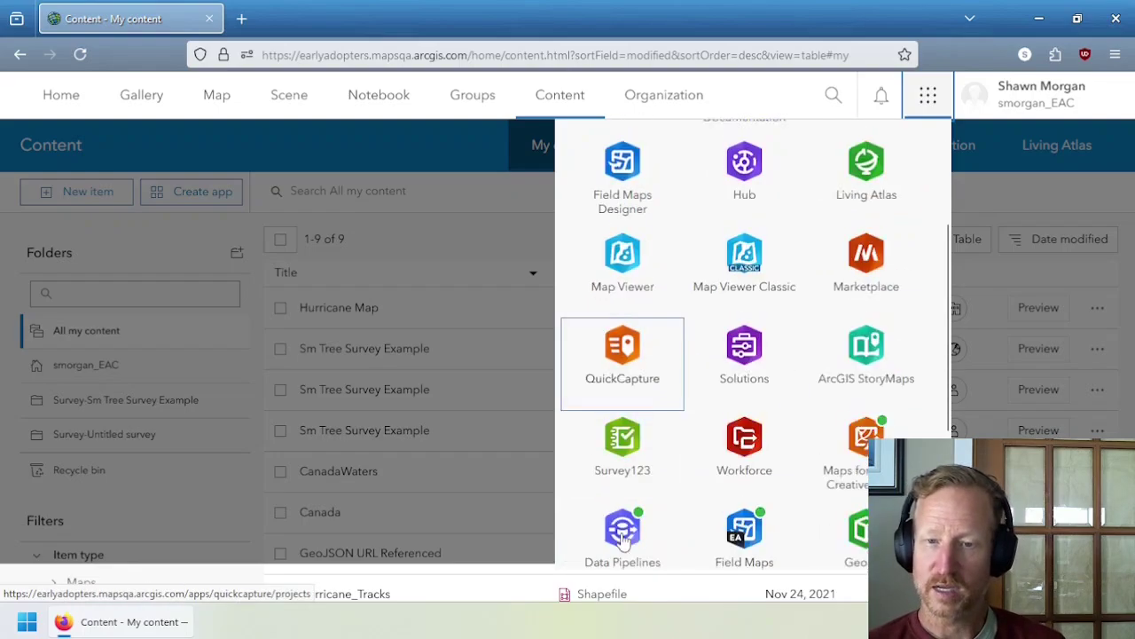
pyautogui.scroll(3, 705, 341)
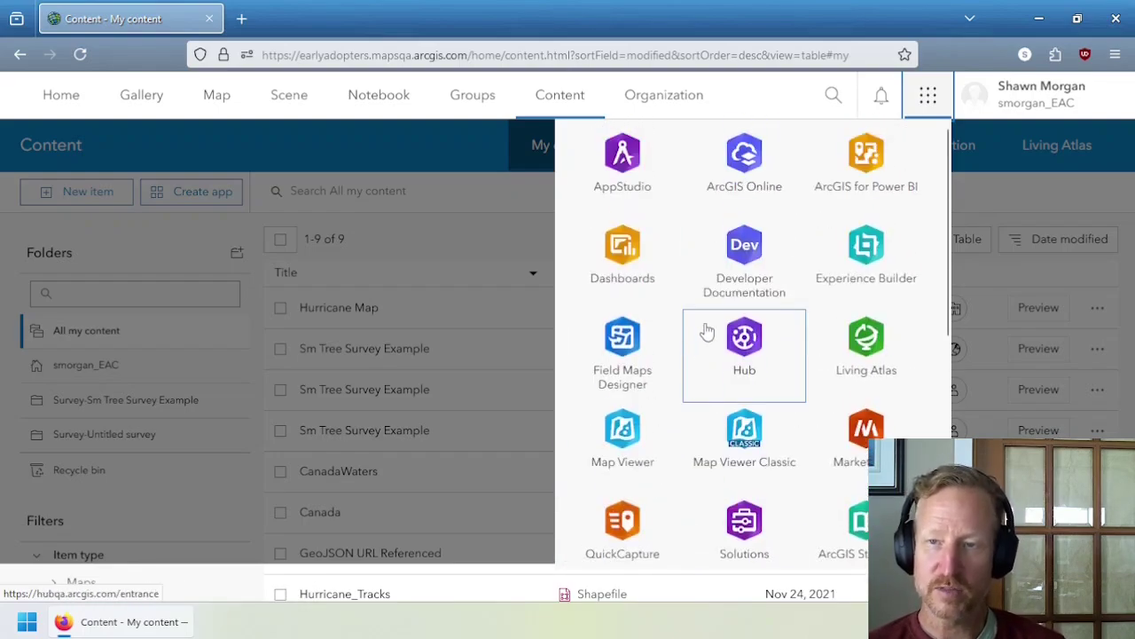
pyautogui.click(925, 98)
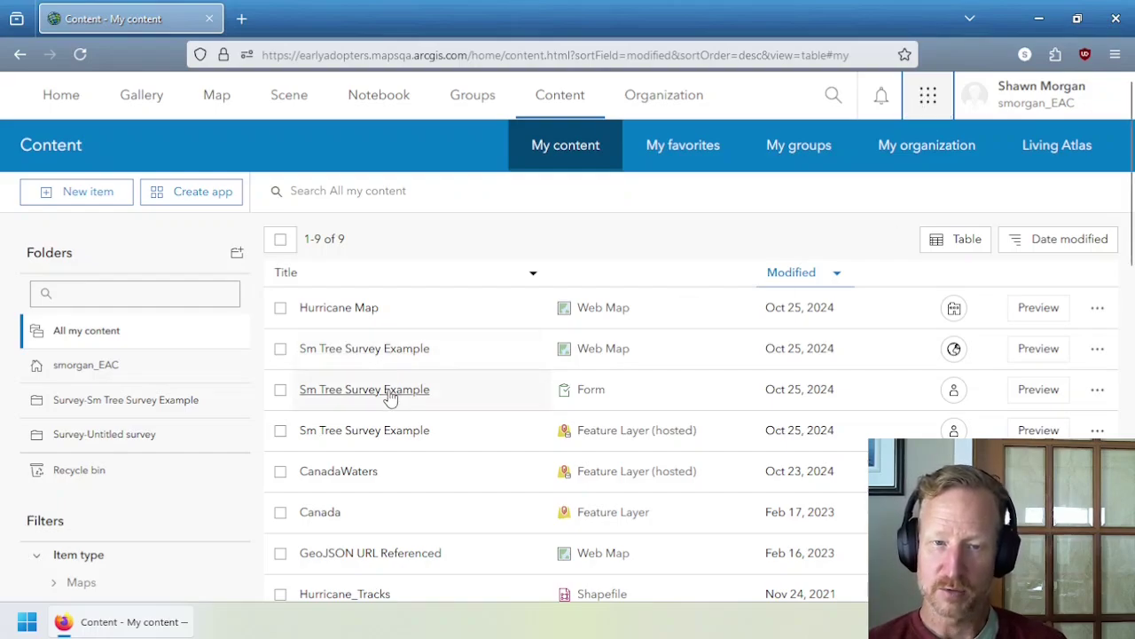
# - Open the Sm Tree Survey Example form item page, then briefly show and close the ArcGIS apps list
pyautogui.doubleClick(591, 390)
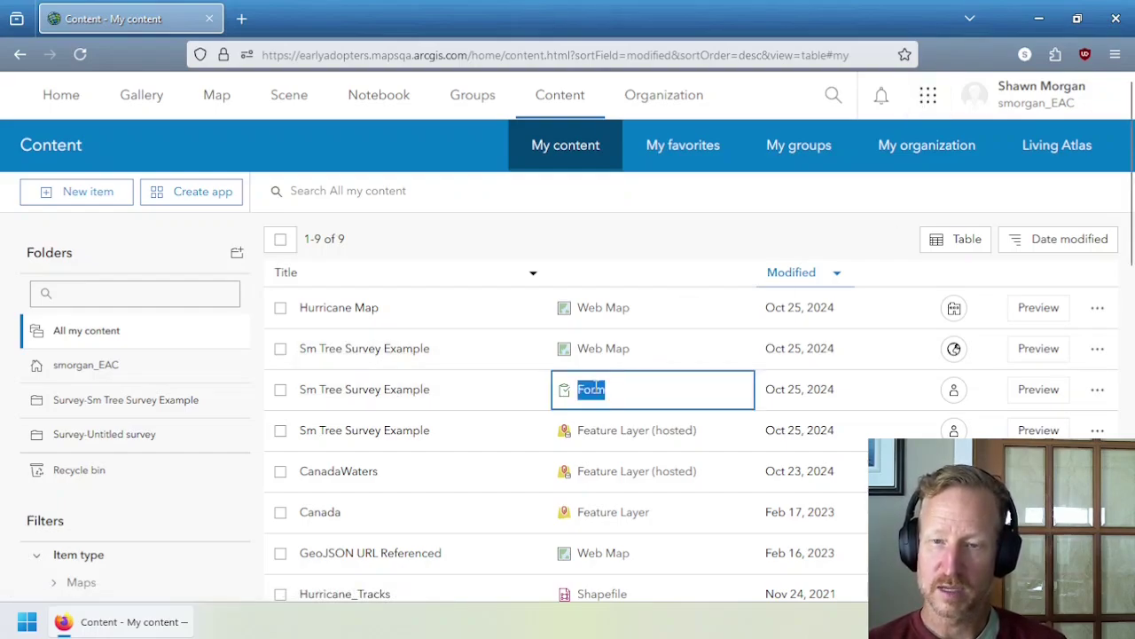
pyautogui.click(596, 384)
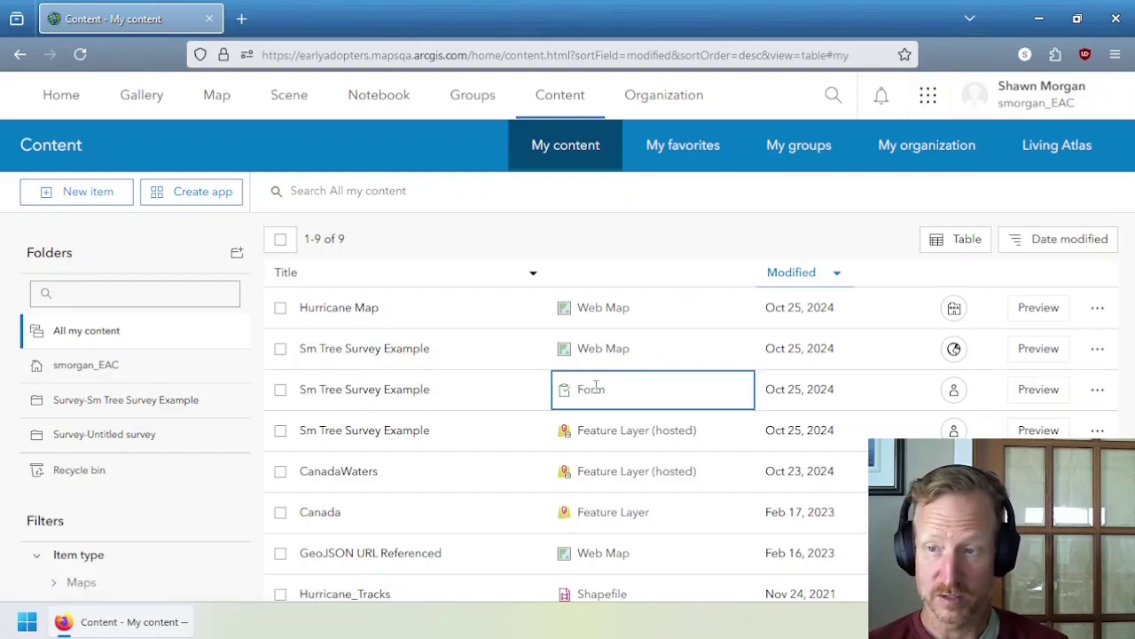
pyautogui.click(596, 386)
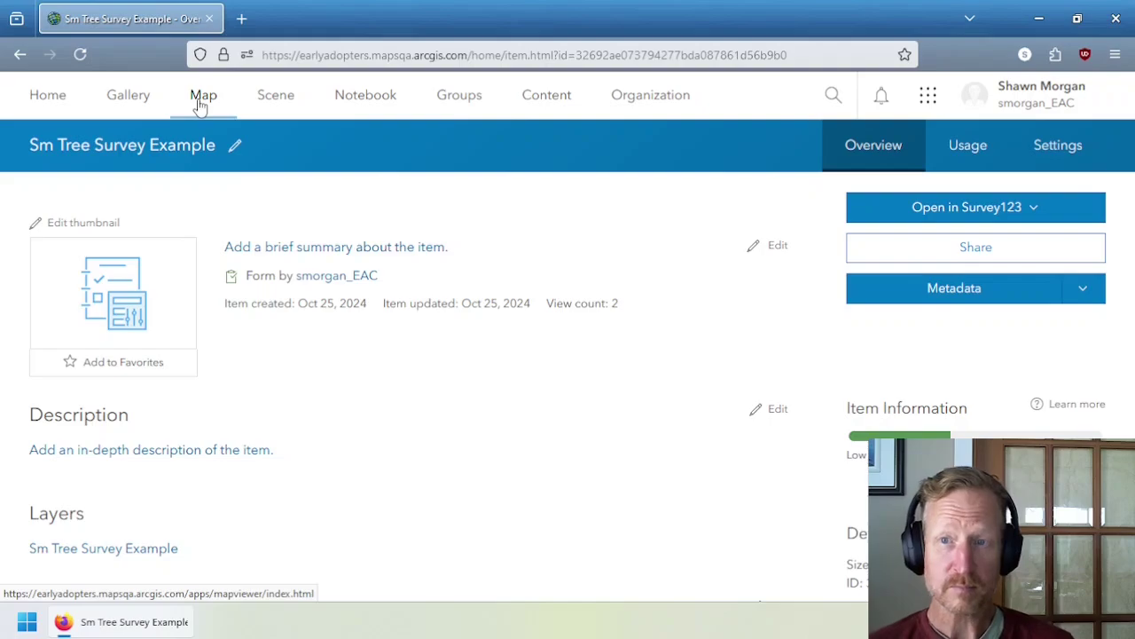
pyautogui.click(928, 95)
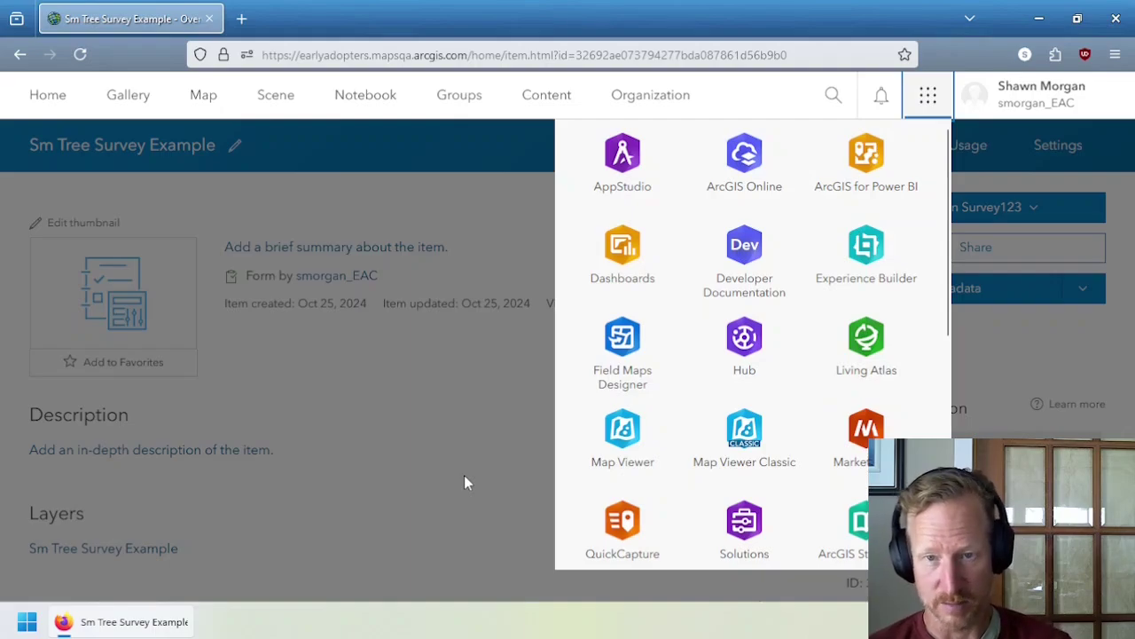
pyautogui.click(464, 477)
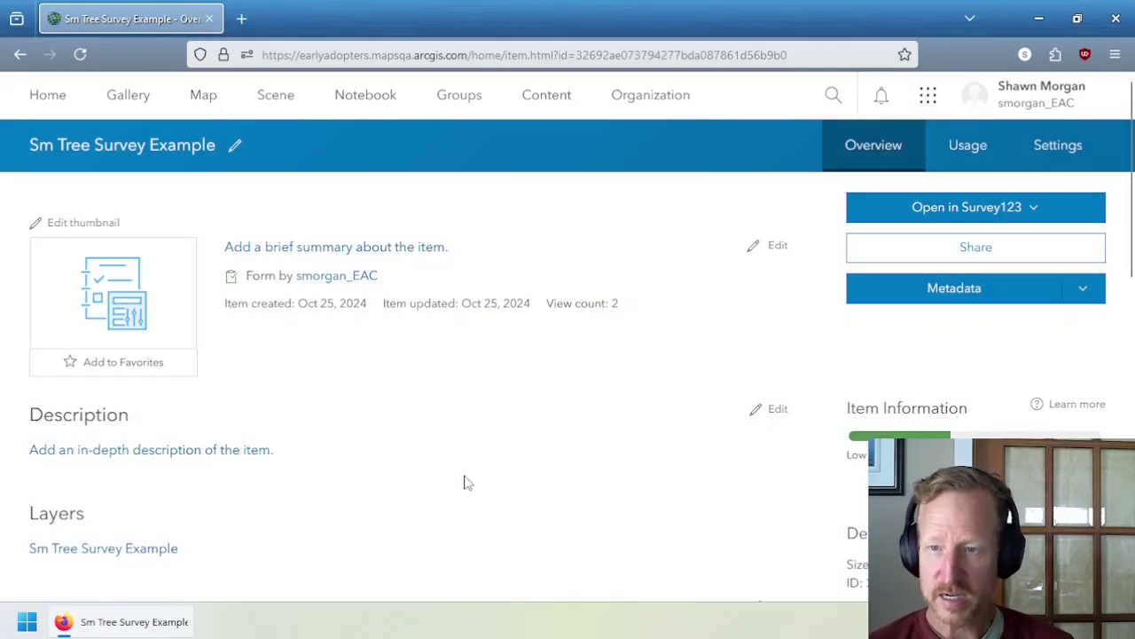